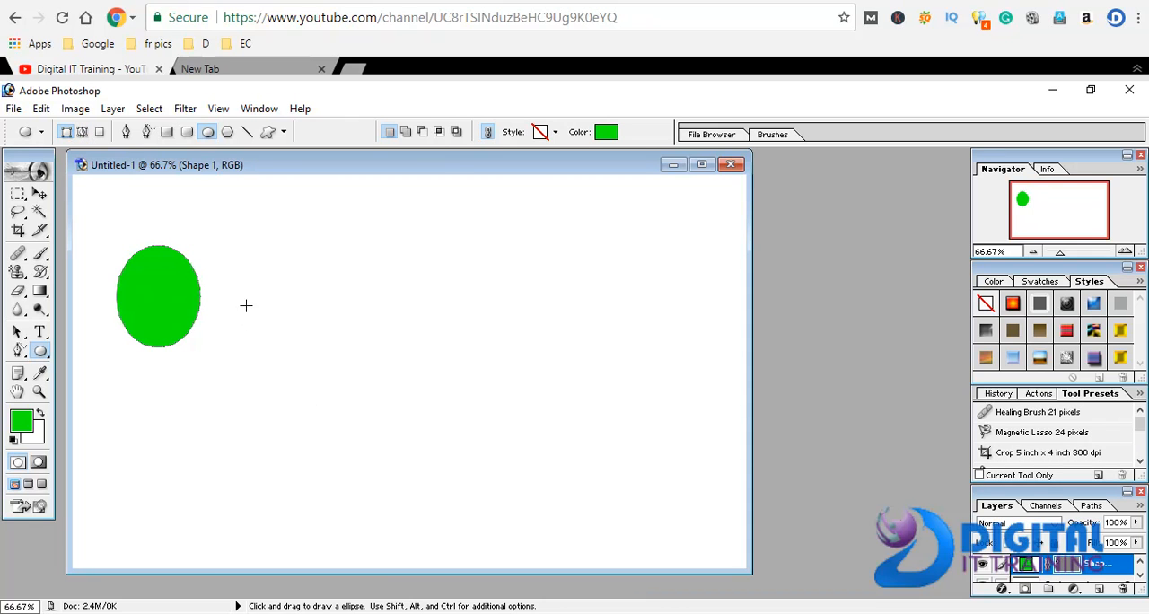
Draw a wide rounded rectangle with a 10 px radius across the canvas's upper part, and set the foreground colour to red
drag(39, 358, 99, 366)
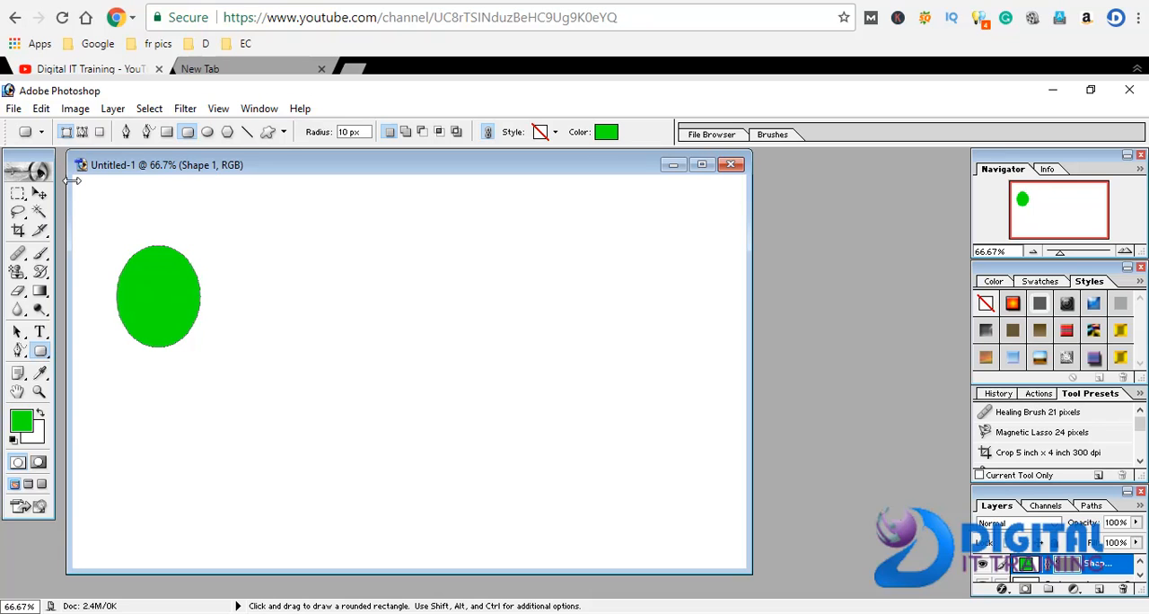
drag(87, 179, 743, 255)
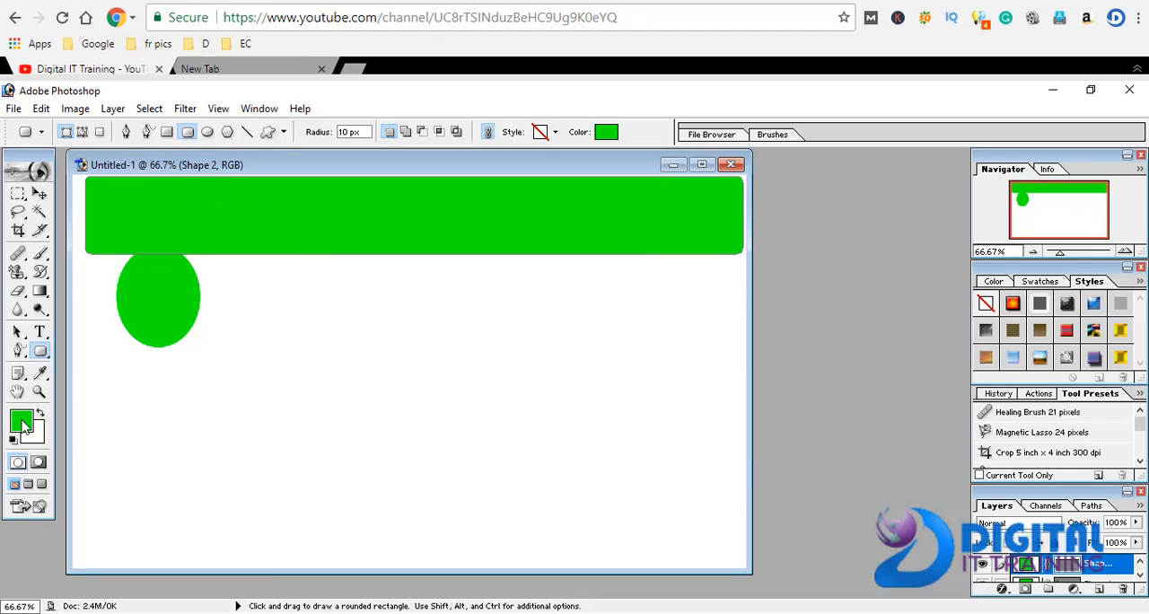
click(21, 424)
drag(614, 249, 616, 222)
click(744, 204)
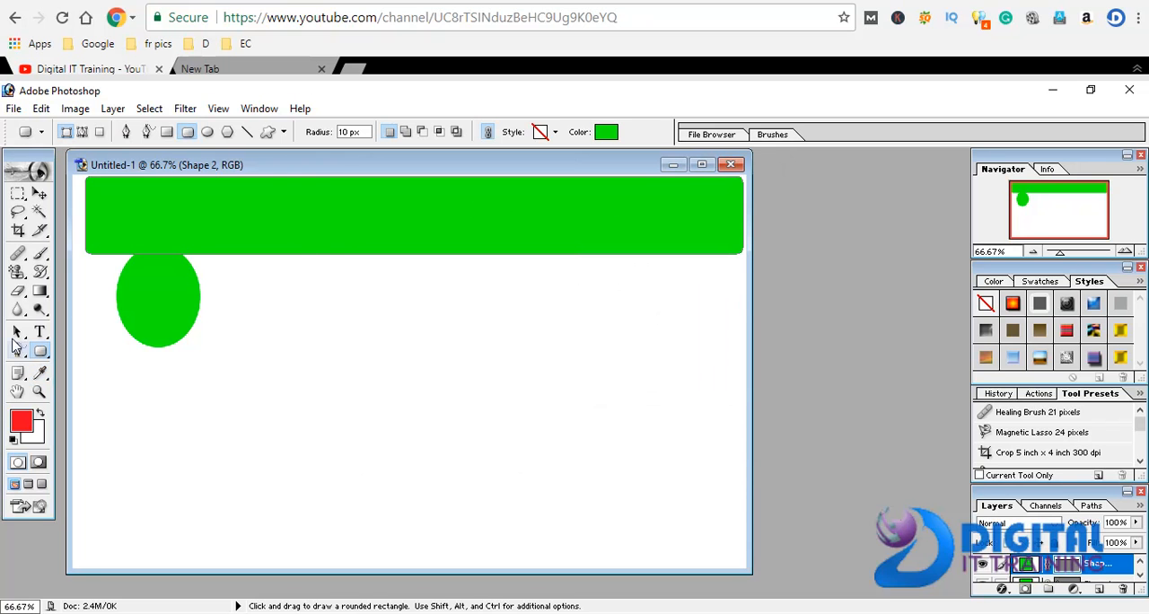
Move the green rounded rectangle flush into the canvas's upper-left corner and reconfirm red as the foreground colour
click(39, 194)
mouse_move(147, 211)
mouse_down()
mouse_move(142, 261)
mouse_move(136, 227)
mouse_up()
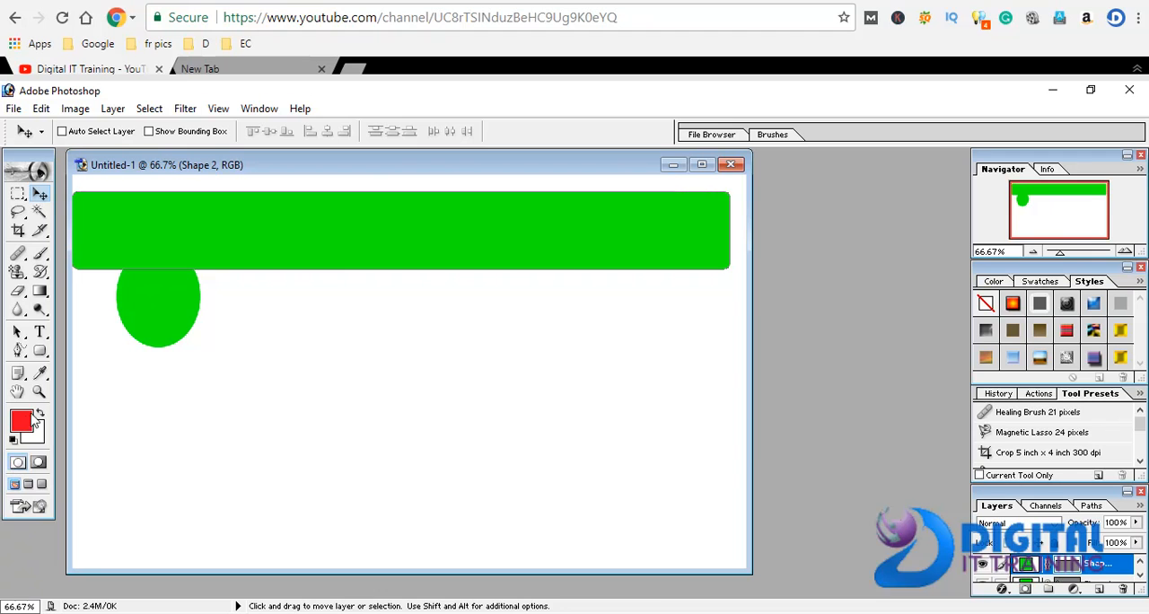
click(26, 422)
drag(530, 231, 590, 225)
click(743, 204)
mouse_move(522, 213)
mouse_down()
mouse_move(537, 196)
mouse_move(524, 197)
mouse_up()
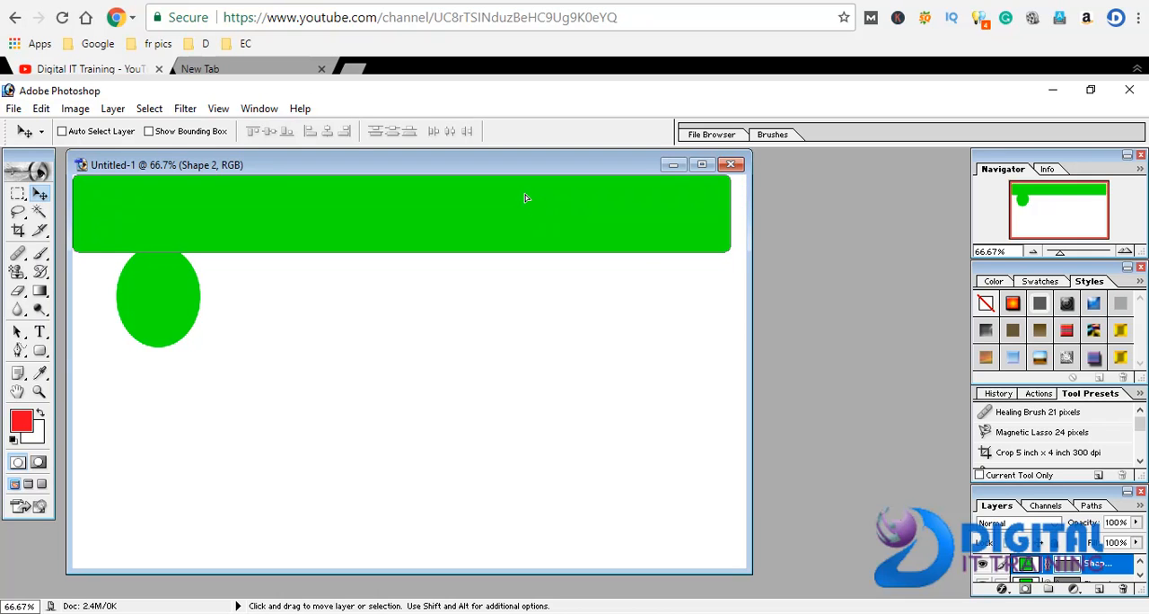
Draw a large ellipse in the lower middle of the canvas with the Ellipse tool
click(40, 351)
click(79, 383)
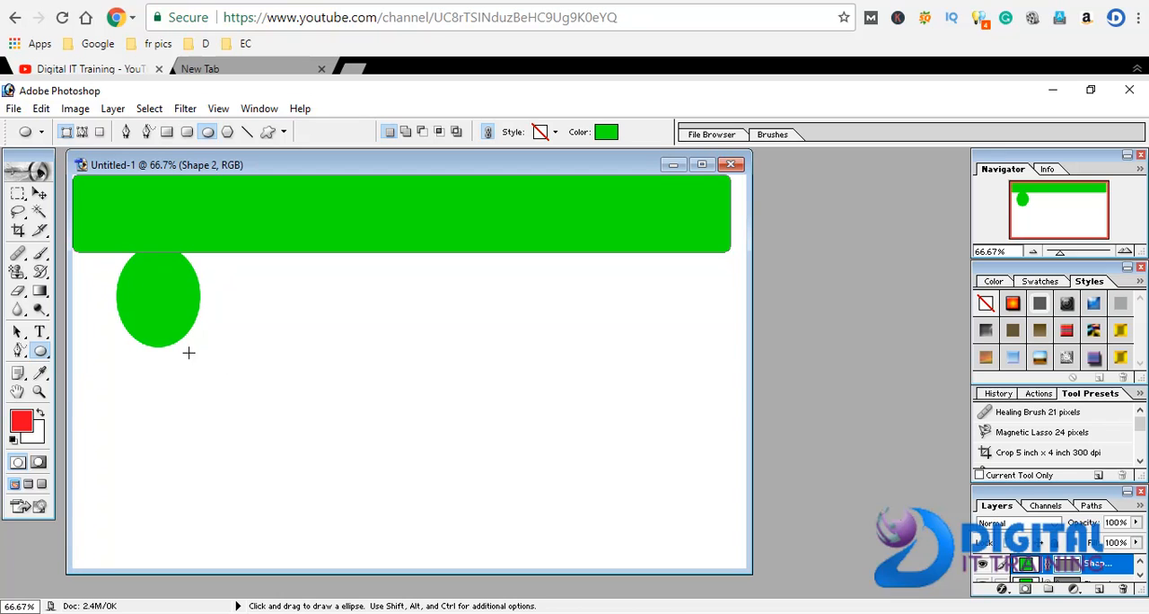
drag(242, 349, 453, 519)
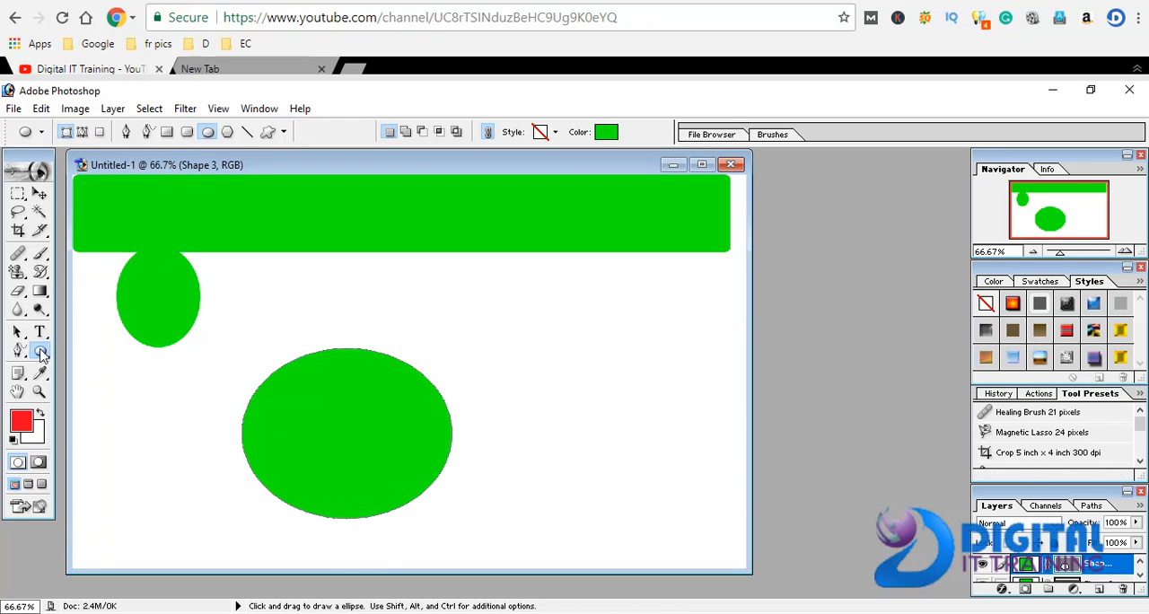
Change the large ellipse's fill colour to red, F1082E
click(40, 351)
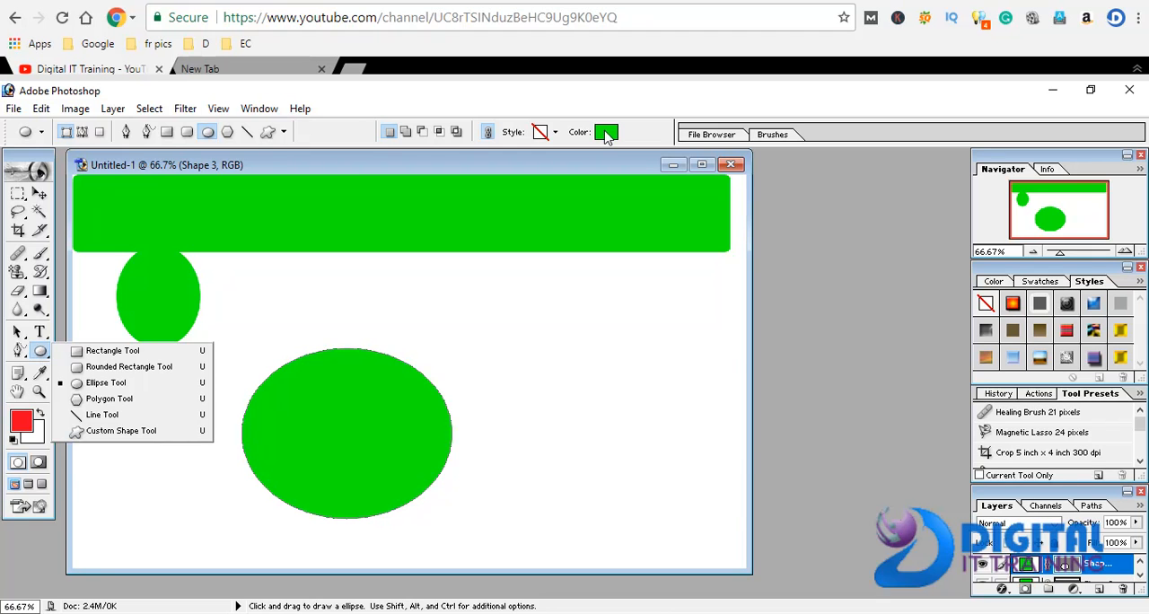
click(606, 134)
drag(626, 259, 615, 224)
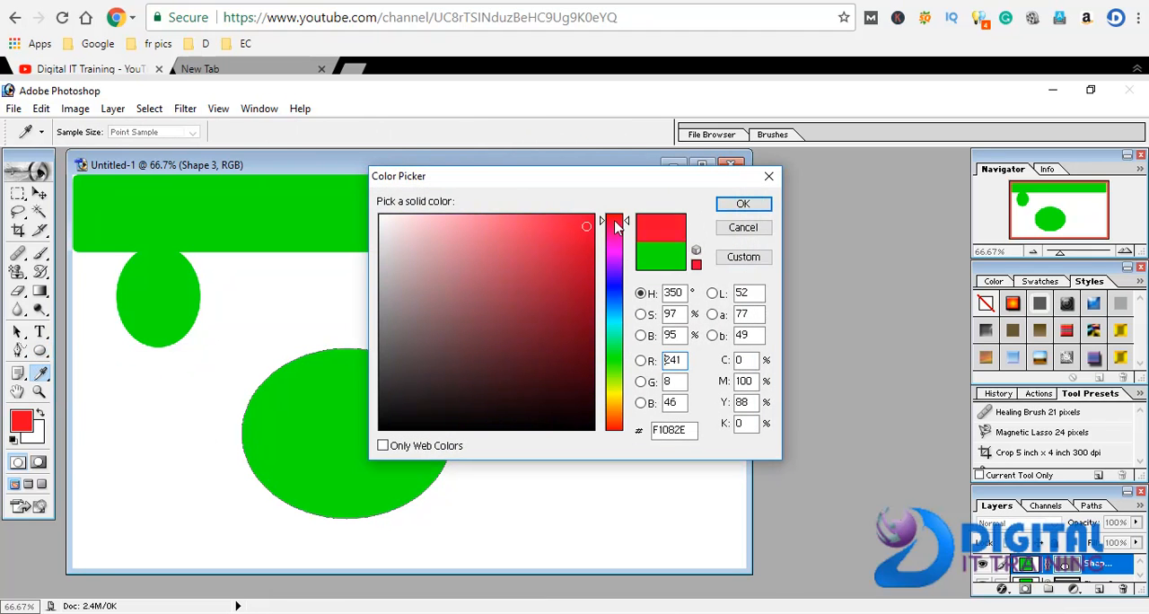
click(742, 204)
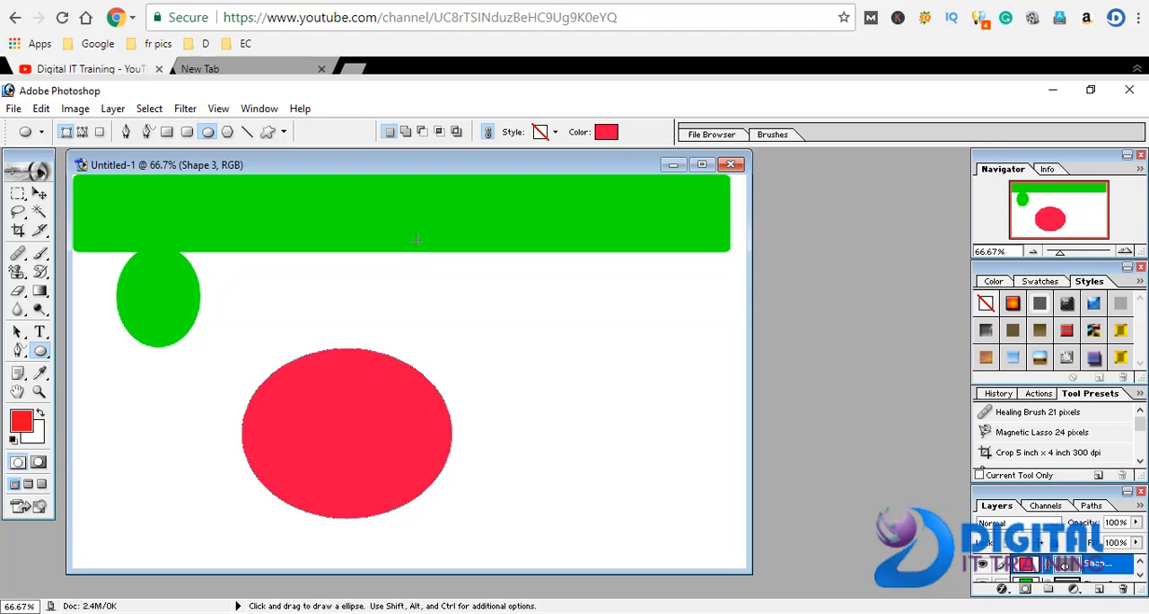
Nudge the red ellipse slightly down, and make the green rounded rectangle's layer active to shift it down and right
click(40, 193)
drag(222, 236, 274, 261)
right_click(216, 237)
click(234, 249)
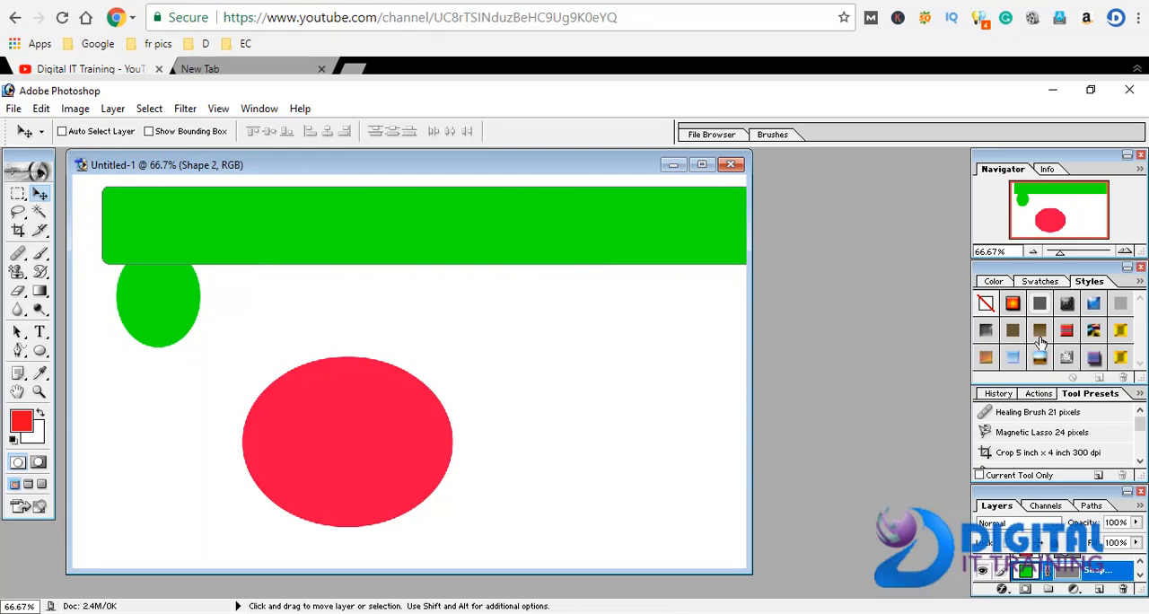
Try several layer styles on the rounded rectangle, keep Chromed Satin (Text), and move the shape back to the canvas's upper-left corner
click(1014, 304)
click(1093, 304)
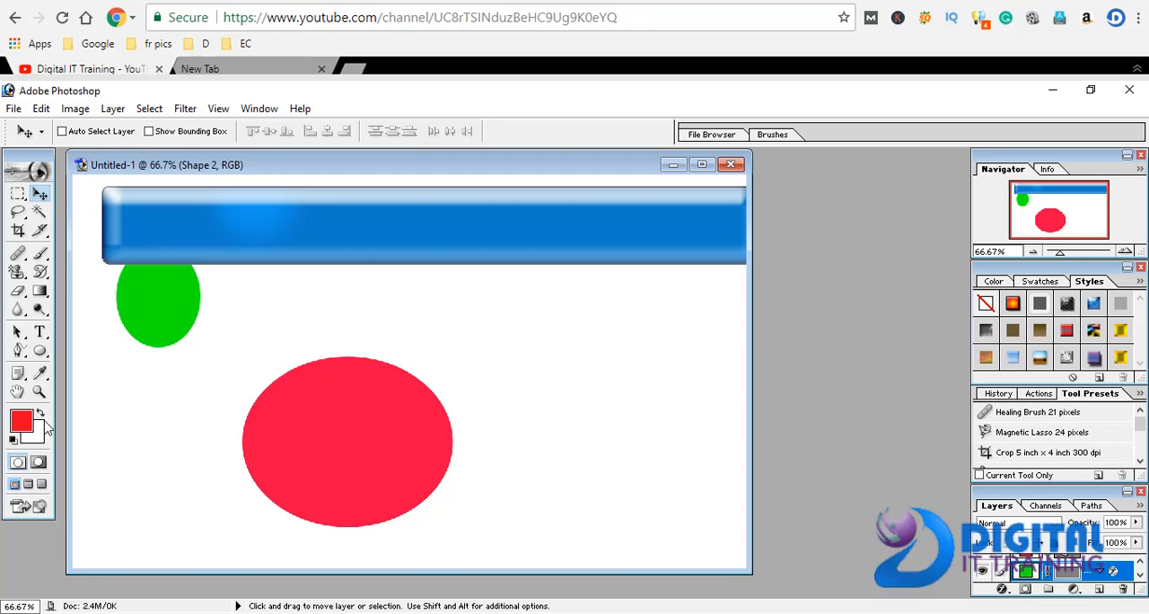
click(1118, 332)
click(1093, 332)
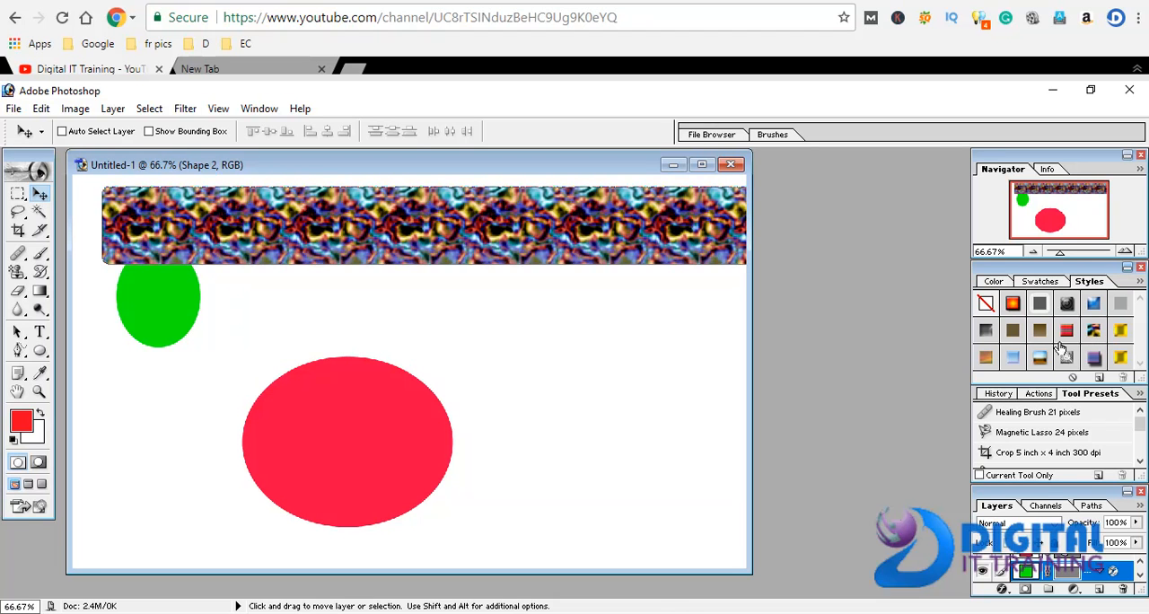
click(1042, 363)
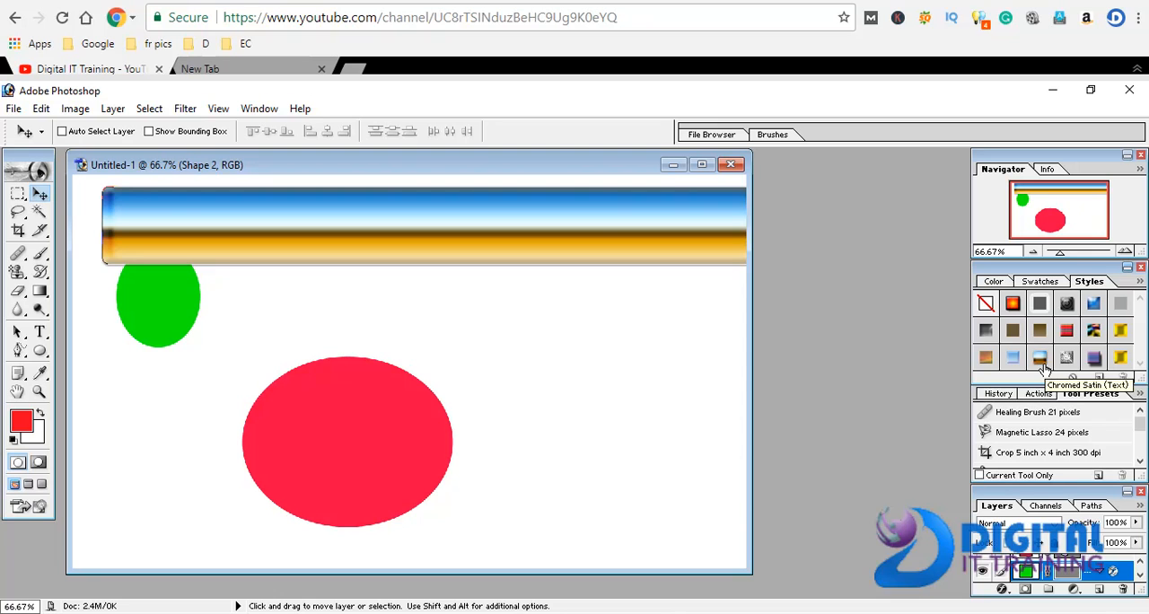
drag(602, 234, 575, 222)
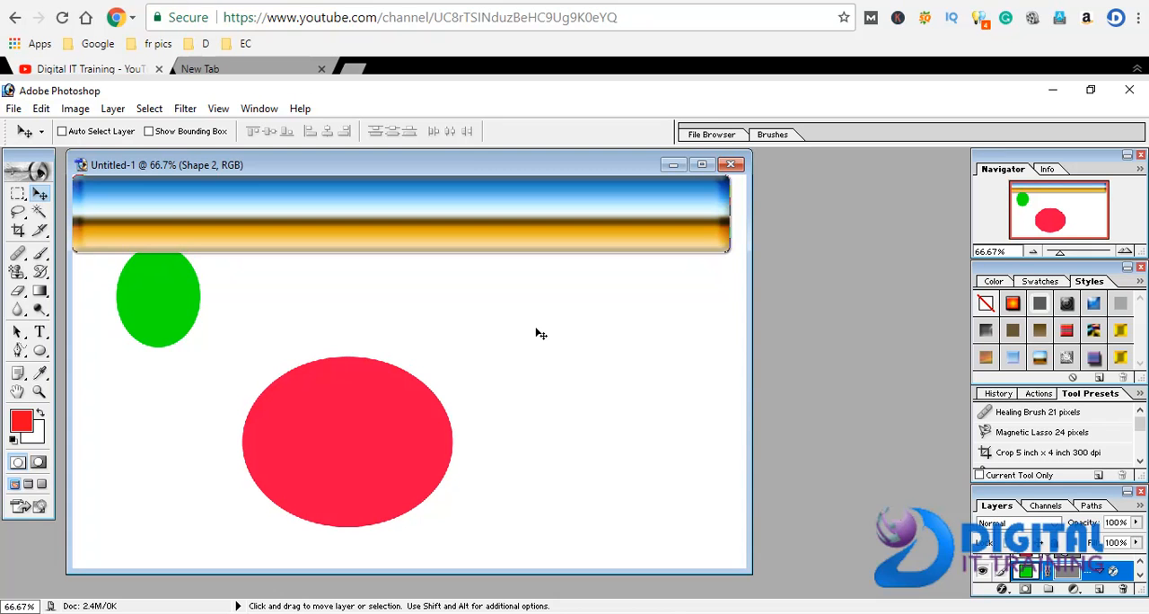
Draw a large 5-sided polygon in the middle of the canvas, overlapping the rounded rectangle
click(40, 352)
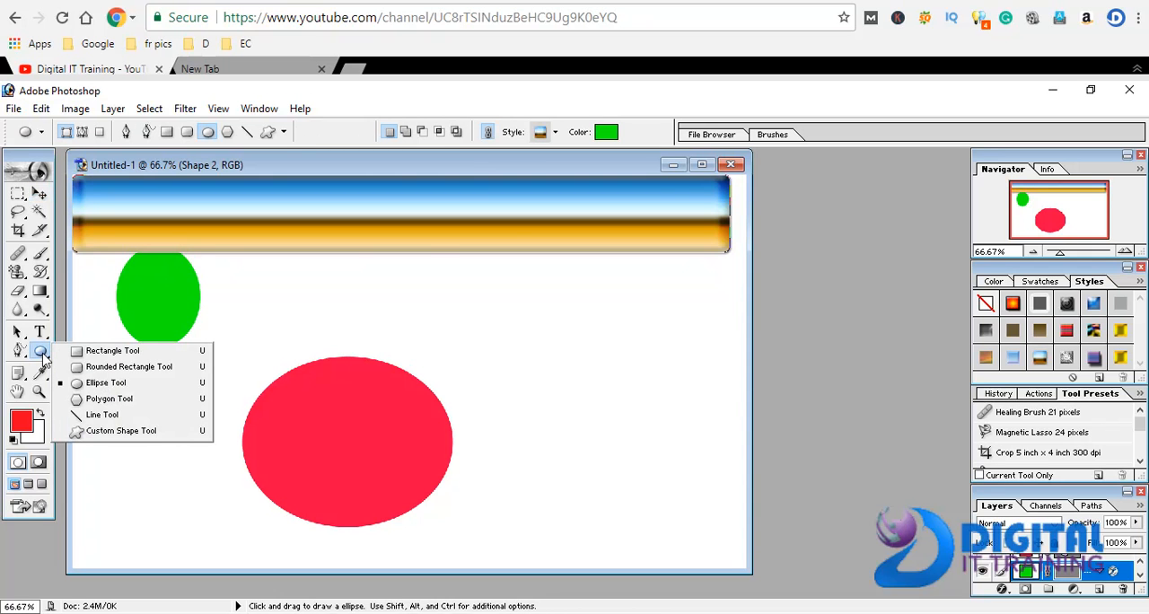
click(103, 398)
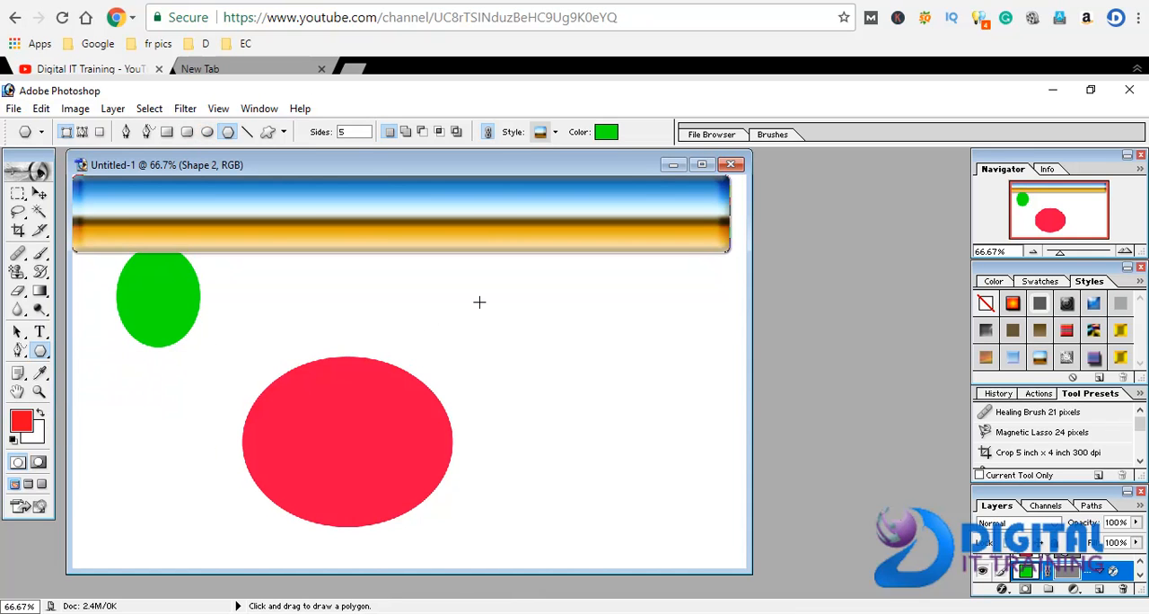
drag(474, 325, 590, 390)
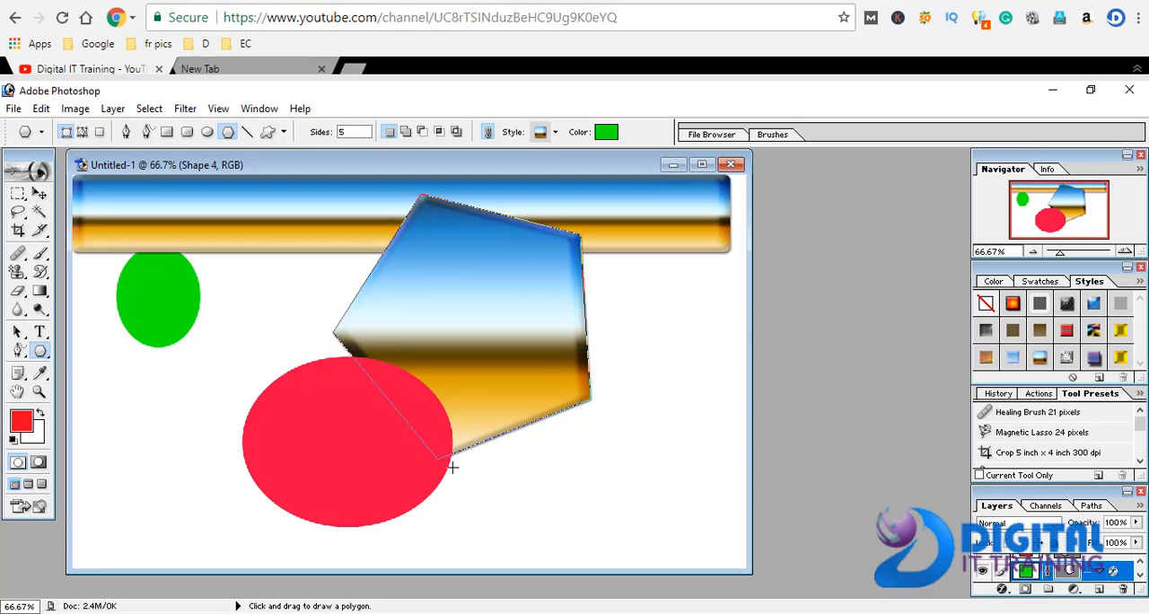
Draw a 10-sided polygon near the canvas's left edge and move it below the small green ellipse
click(349, 131)
text(10)
drag(124, 392, 167, 458)
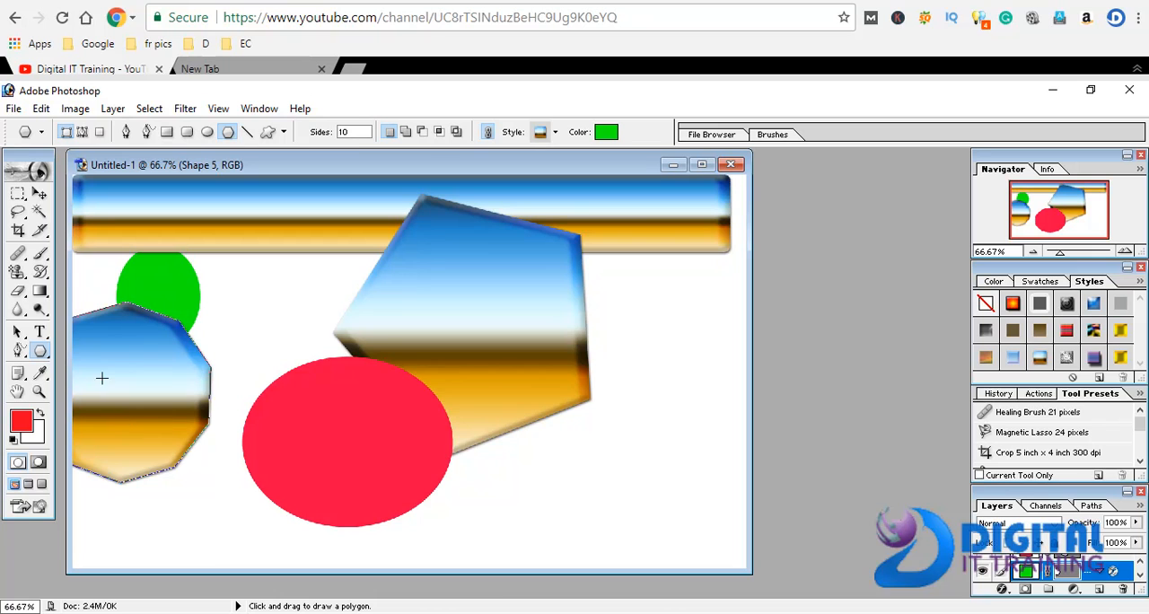
click(39, 194)
drag(169, 419, 200, 478)
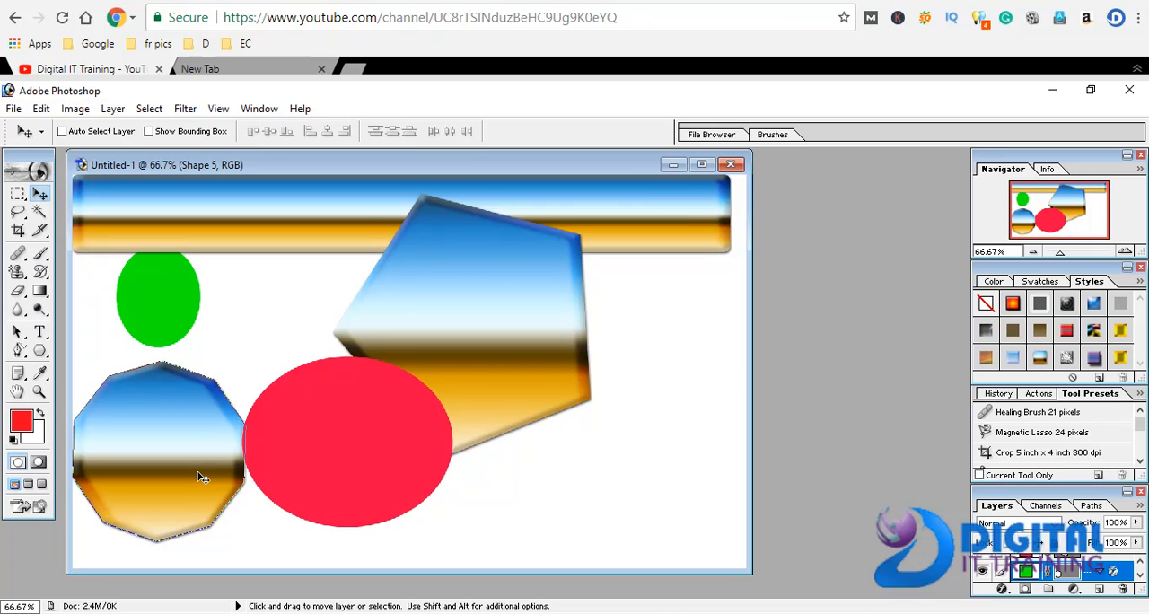
Draw another 10-sided polygon at the canvas's lower edge, to the right of the red ellipse
drag(40, 350, 87, 415)
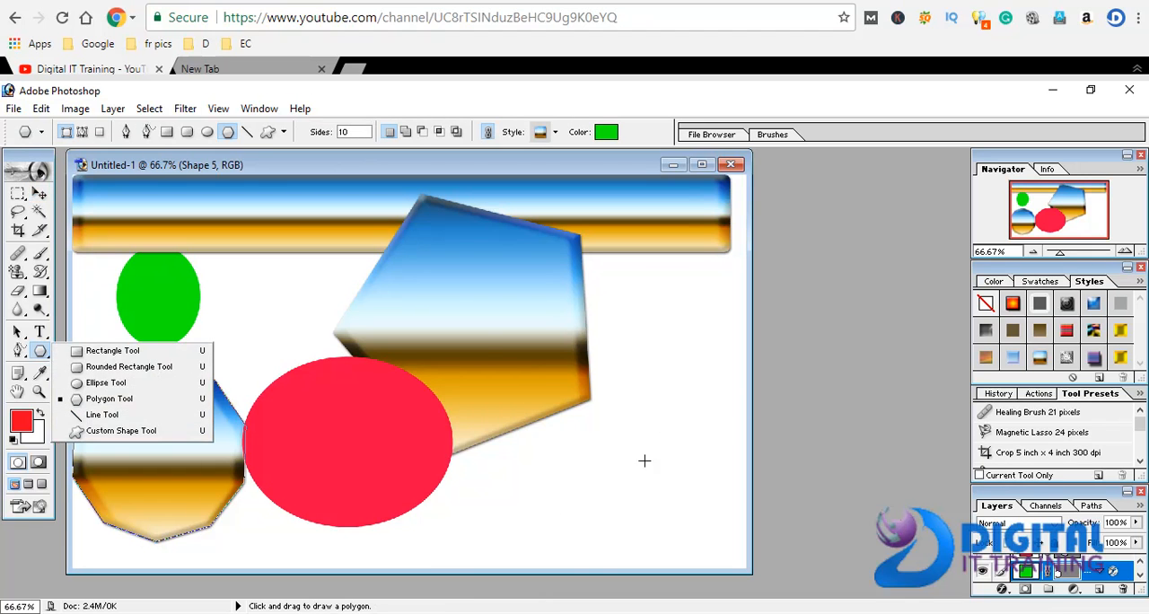
drag(513, 492, 626, 506)
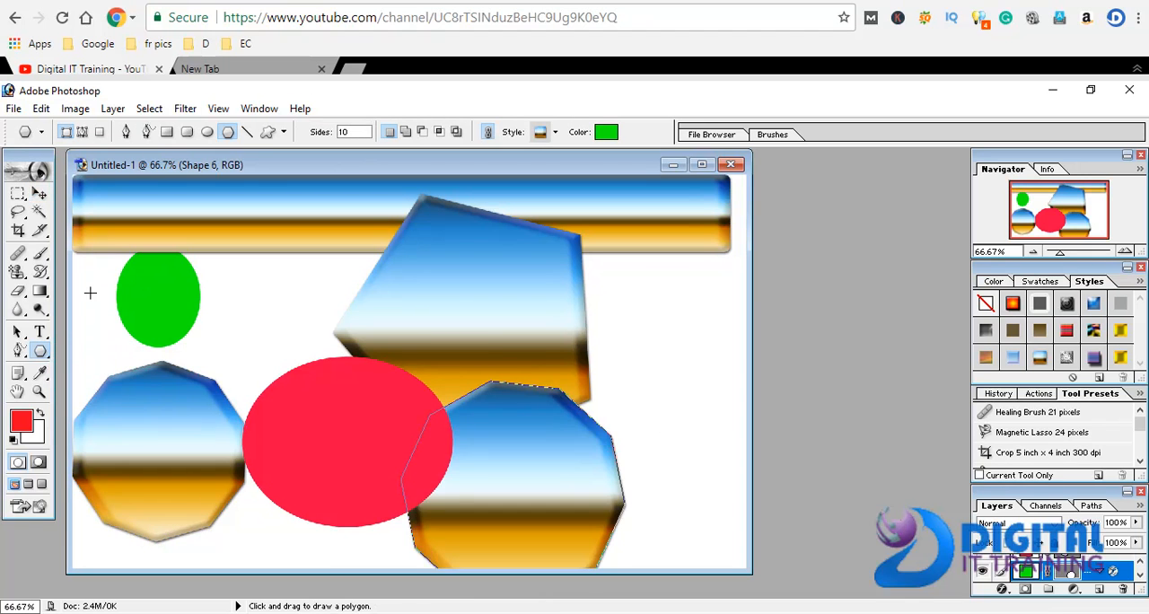
Draw three nearly horizontal lines across the middle of the canvas with weights of 1 px, 10 px and 50 px
drag(39, 350, 81, 416)
drag(254, 307, 488, 294)
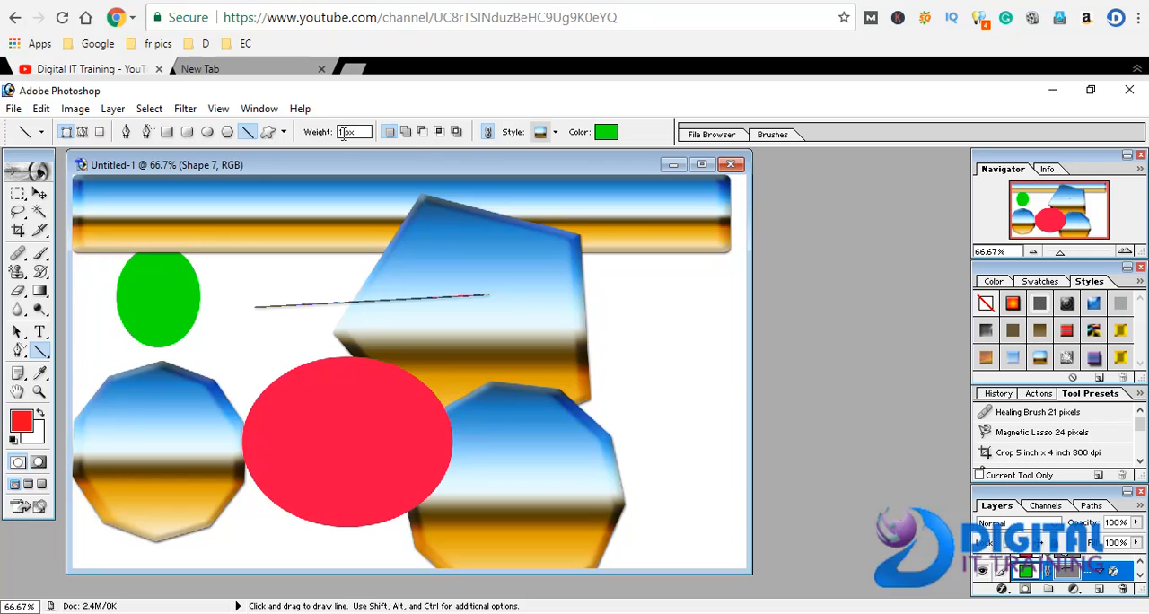
text(10)
drag(238, 261, 384, 264)
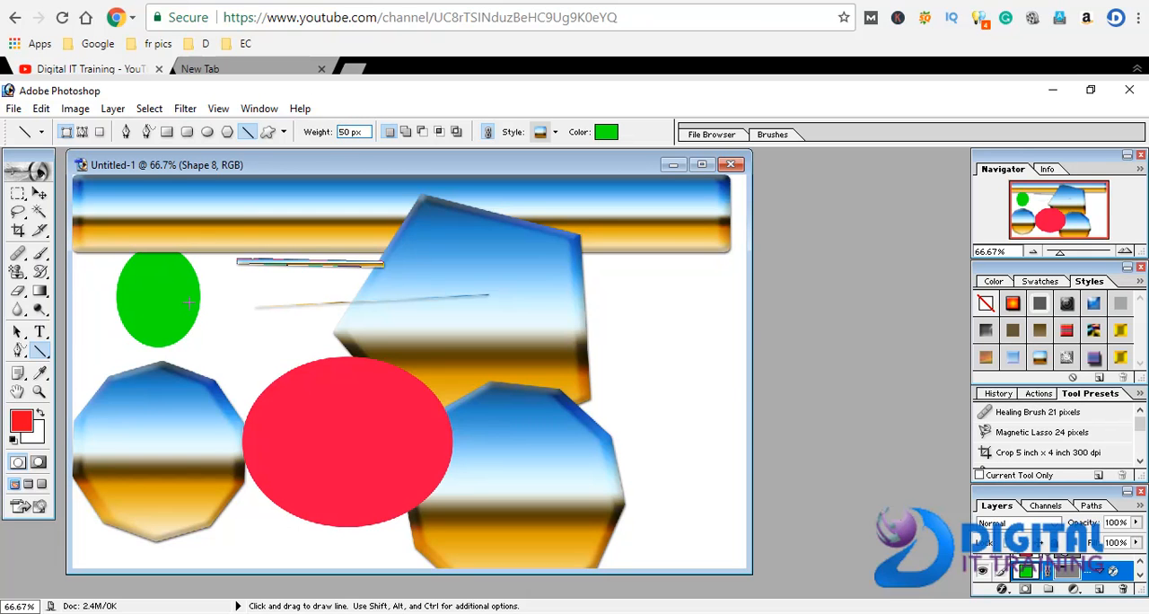
drag(224, 331, 675, 319)
Confirm green as the 50 px line's fill colour and remove the line's layer style
click(609, 139)
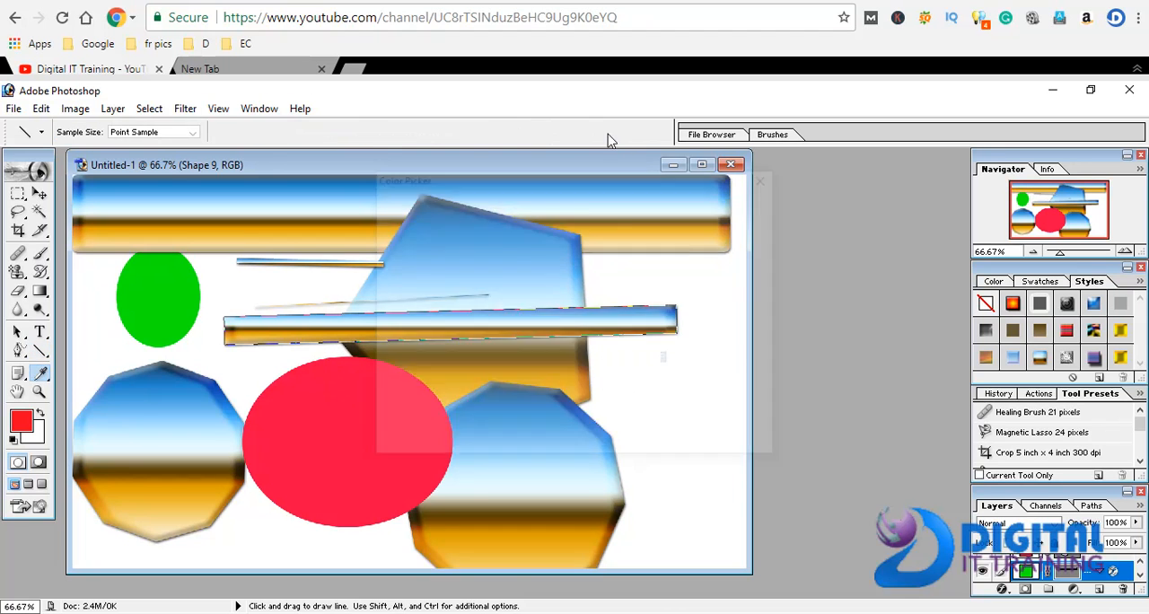
click(584, 233)
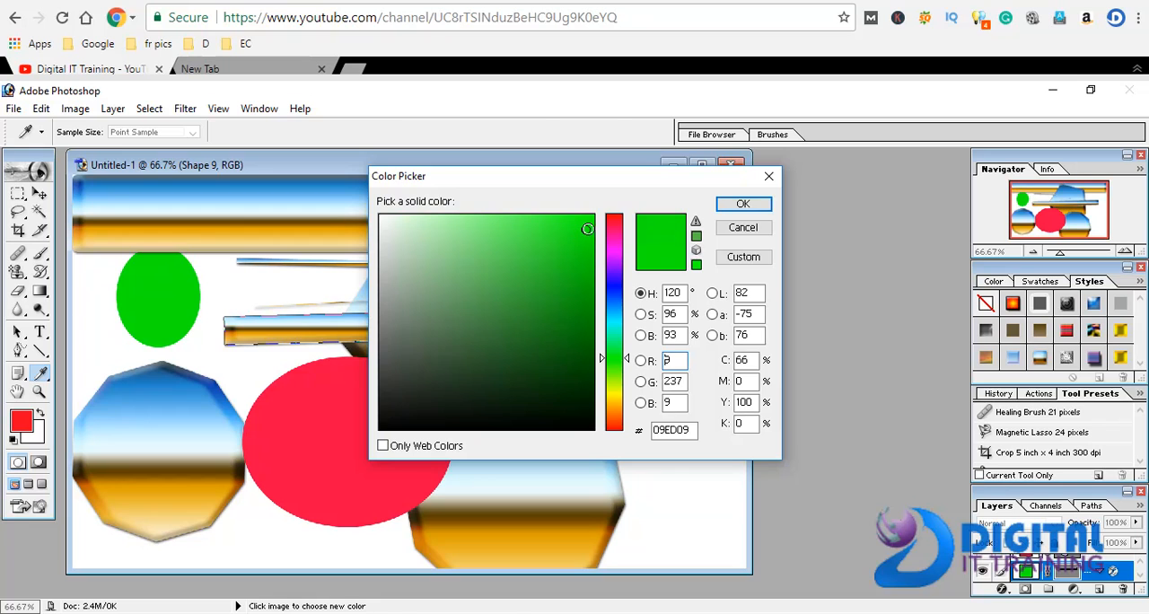
click(743, 204)
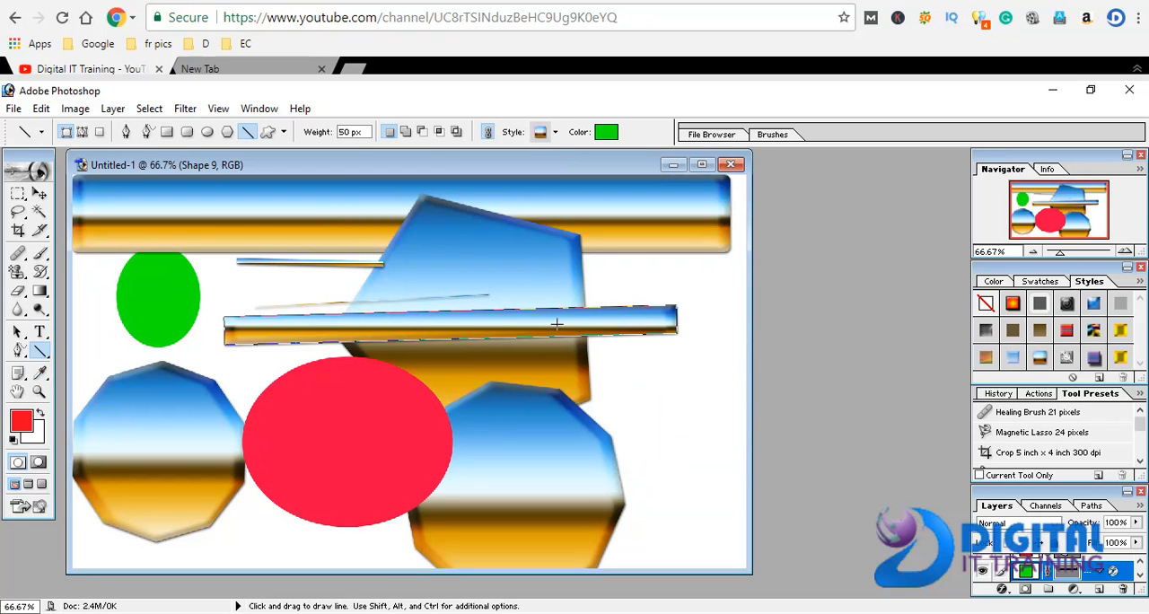
click(985, 306)
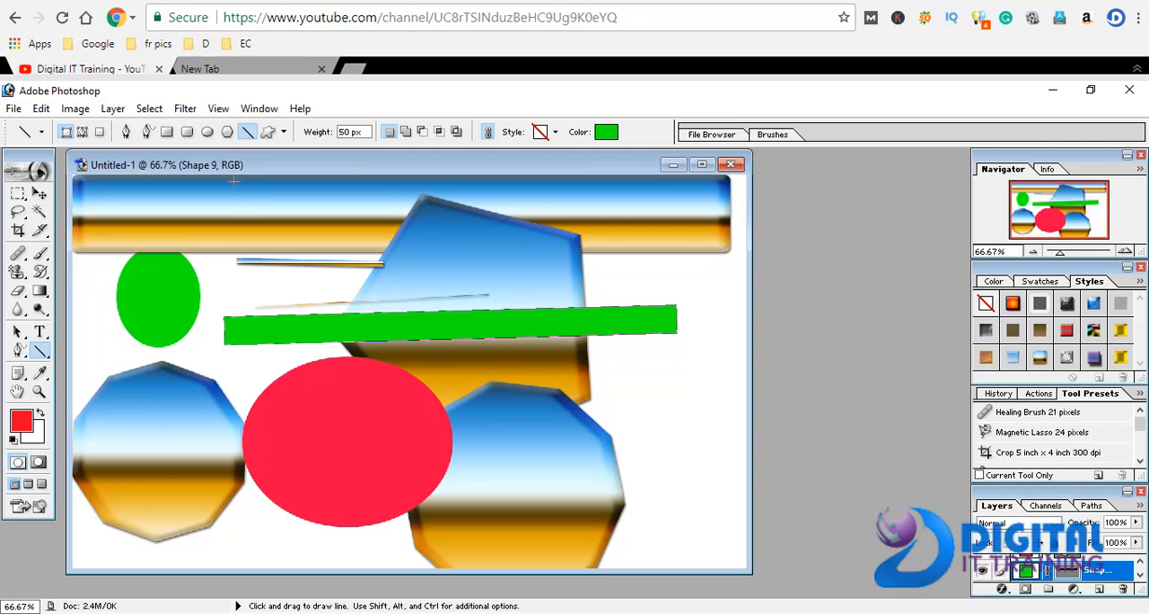
Reposition the thick green line so that it lies just above the red ellipse
click(38, 193)
drag(372, 326, 284, 272)
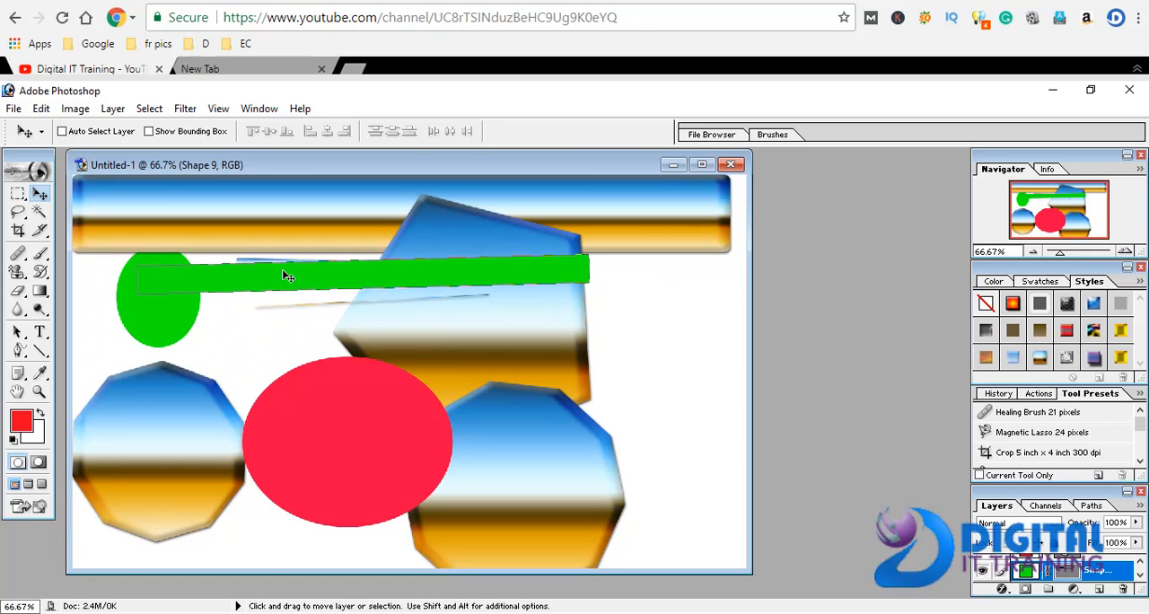
drag(200, 279, 308, 337)
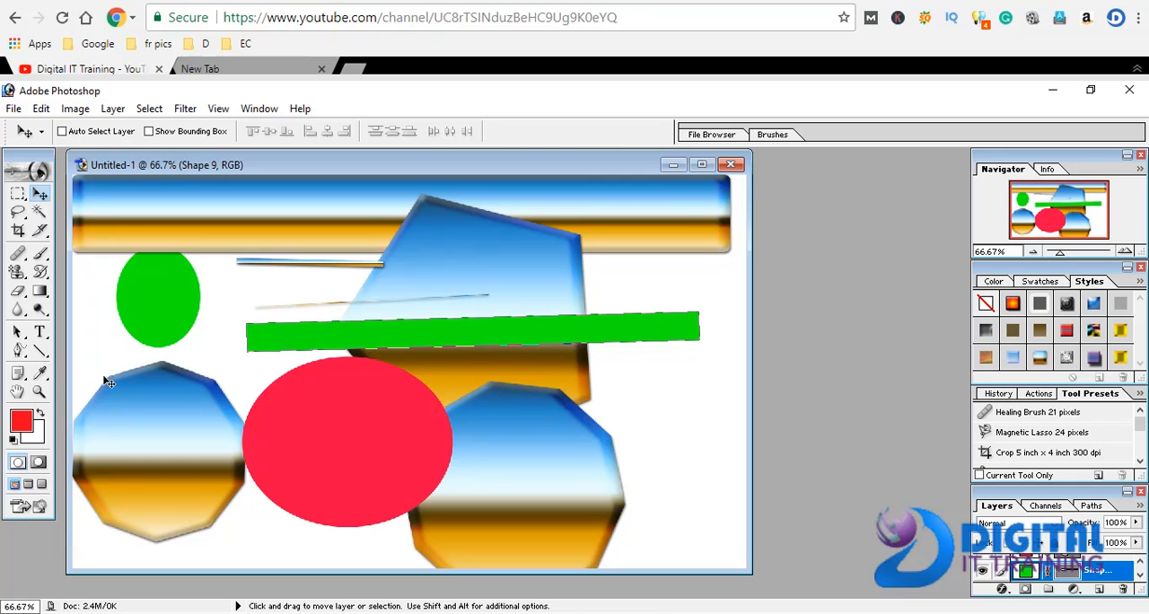
Draw a large green arrow with the Custom Shape tool and move it up and left over the small green ellipse
drag(40, 350, 90, 437)
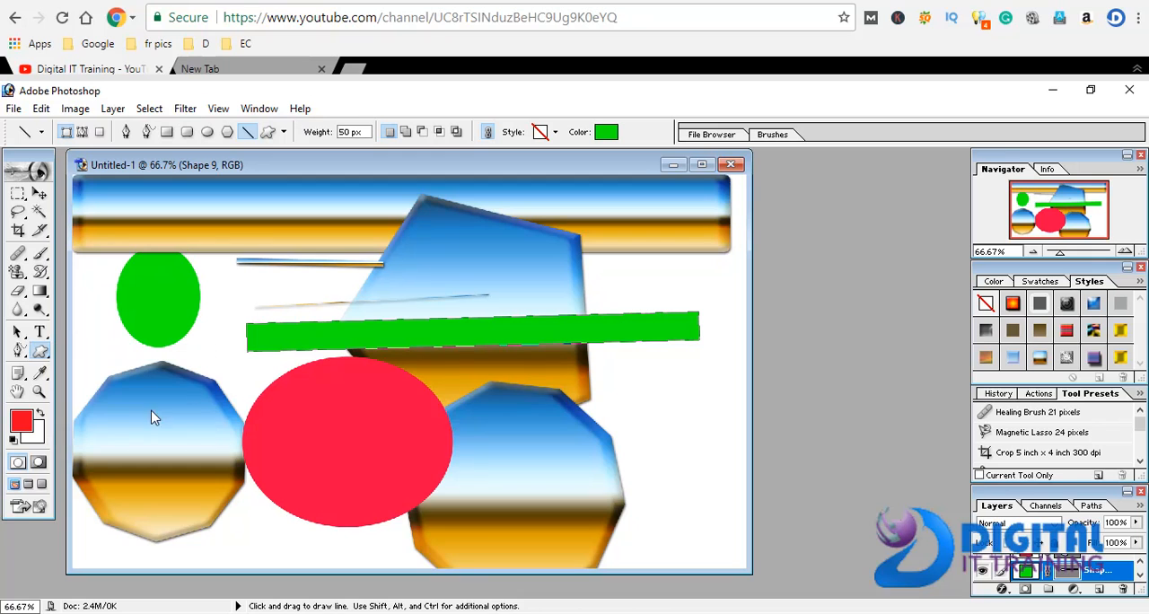
drag(214, 303, 500, 481)
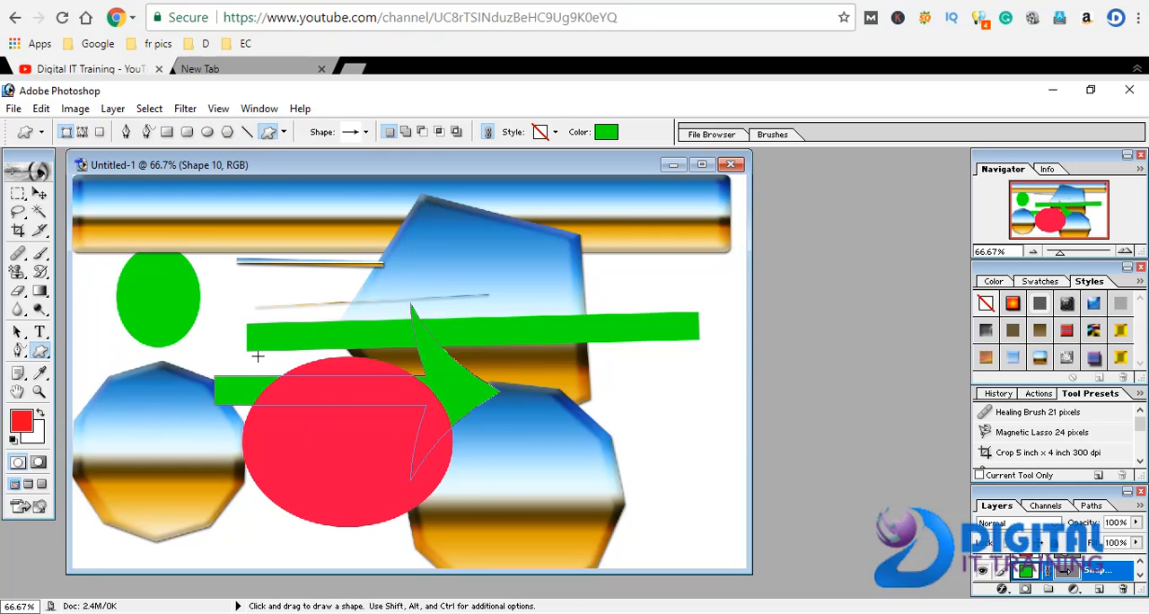
click(38, 194)
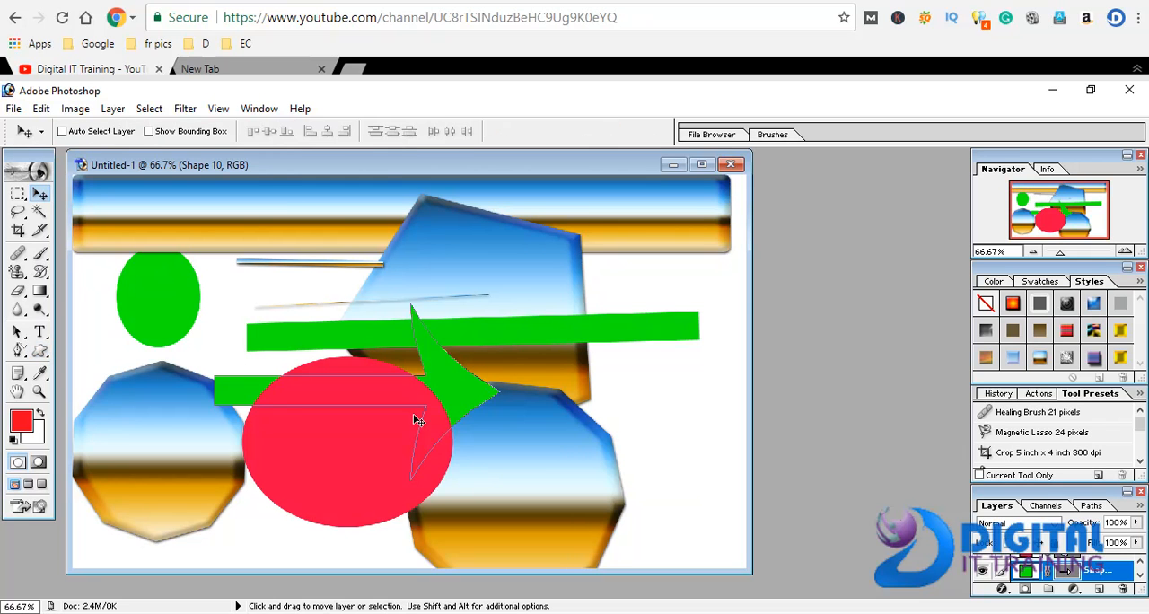
drag(437, 392, 325, 289)
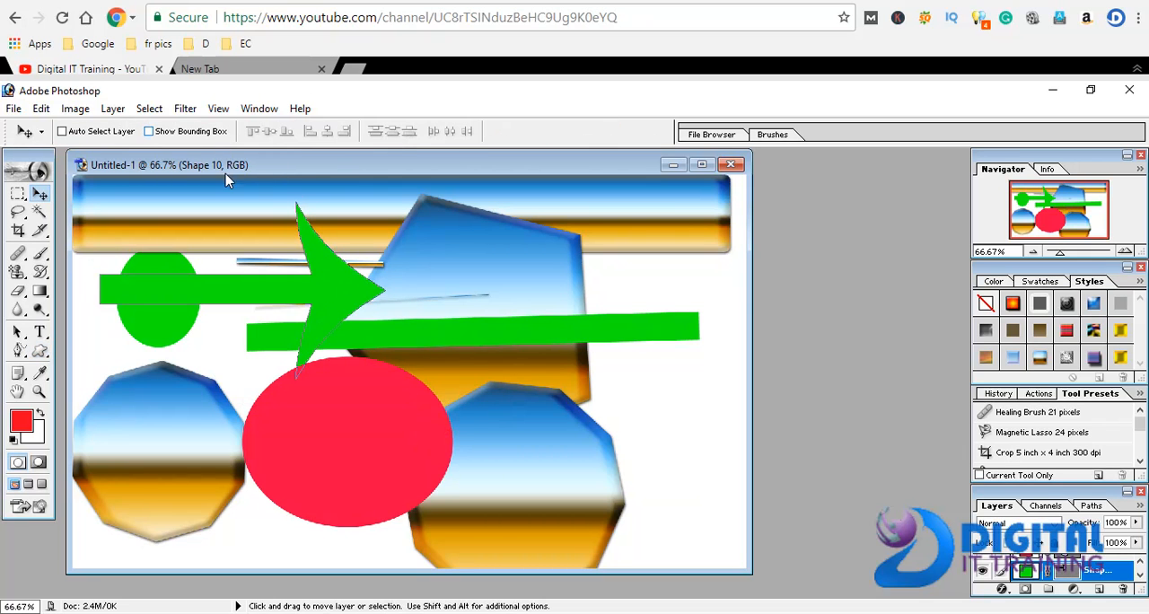
Draw a small green light bulb with the Custom Shape tool in the blank area beside the lower-right polygon
click(40, 353)
click(283, 133)
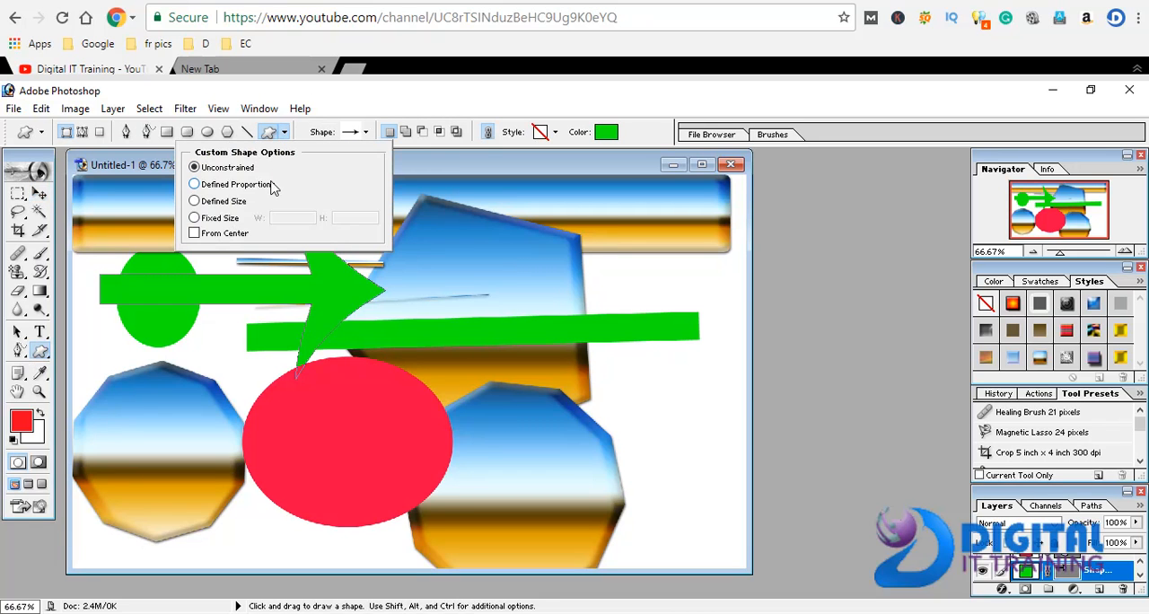
click(365, 134)
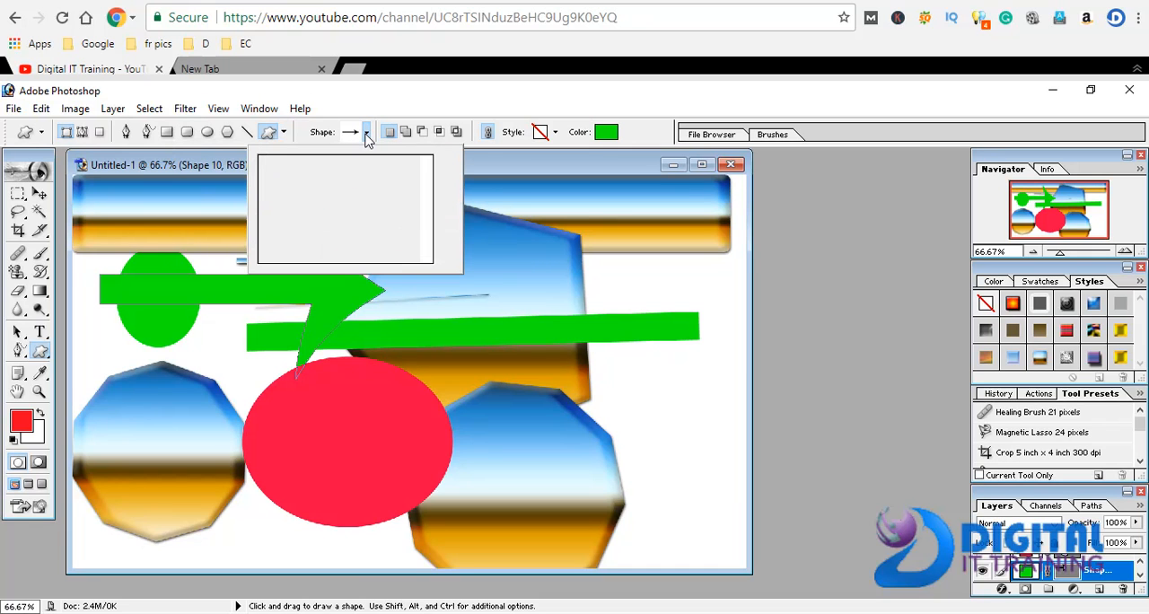
click(353, 198)
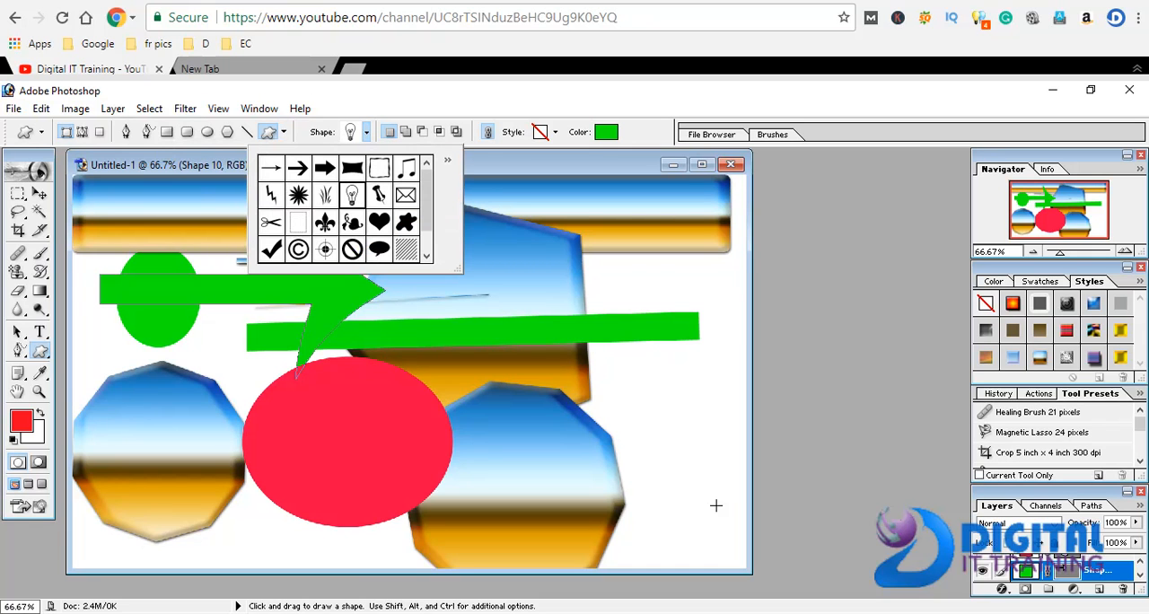
drag(664, 387, 711, 486)
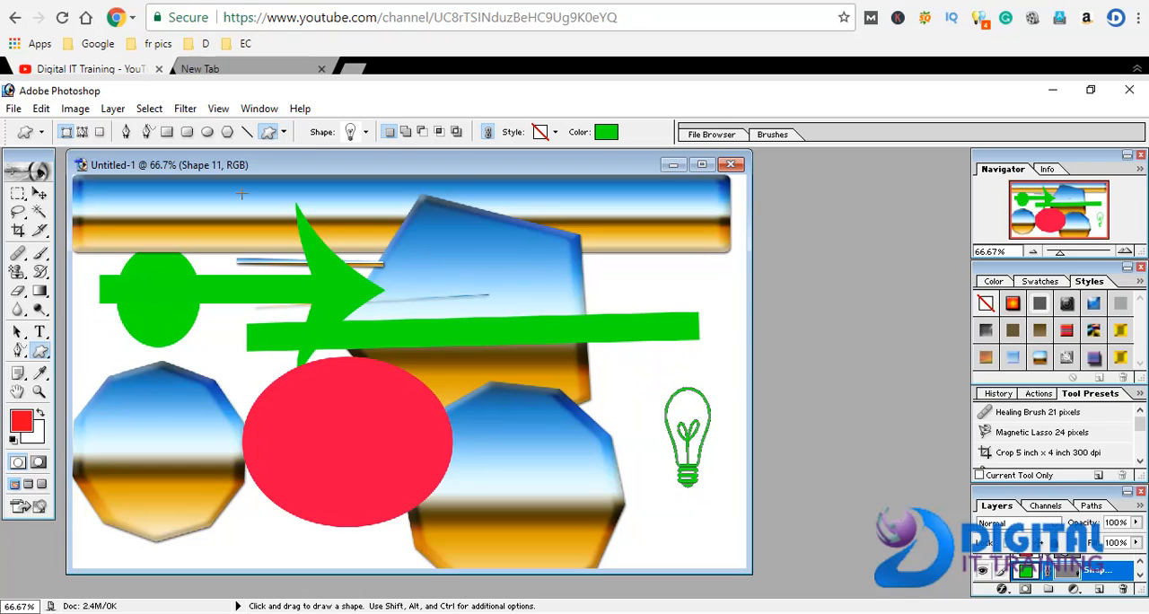
Draw a wide green banner custom shape with curved edges and move it to the canvas's lower-right corner
click(365, 132)
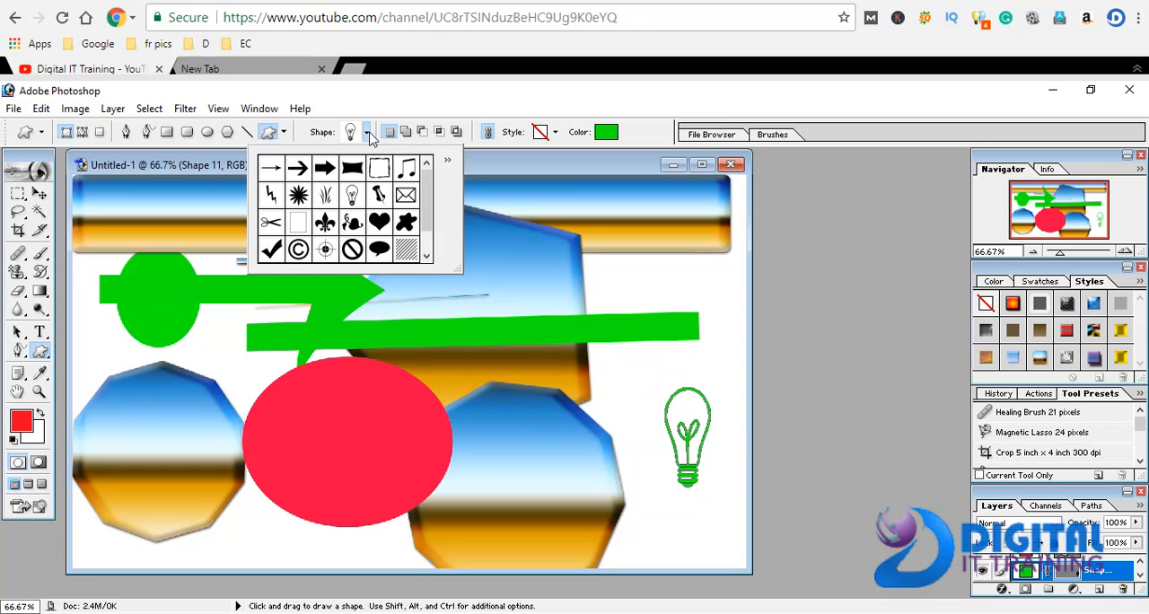
drag(426, 202, 424, 179)
click(354, 172)
drag(205, 334, 528, 436)
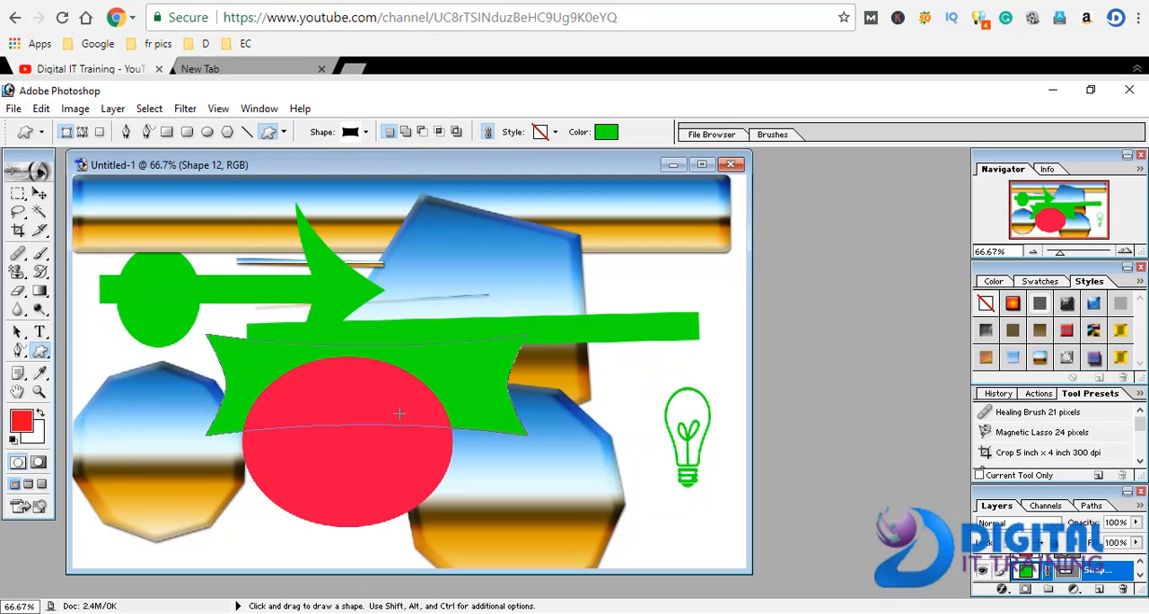
click(40, 193)
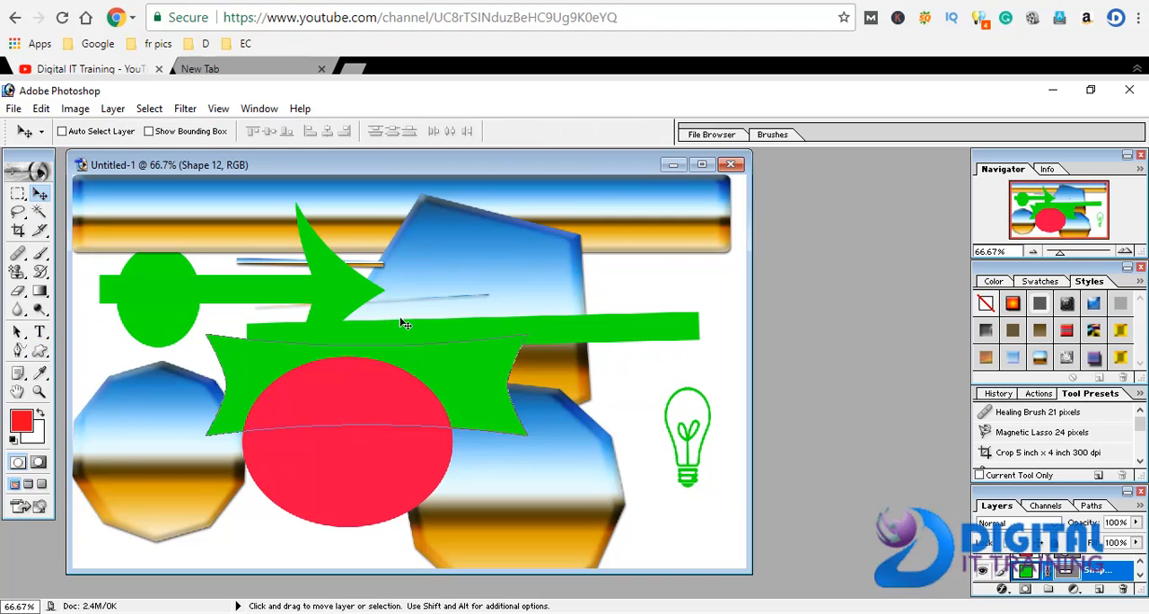
drag(467, 389, 687, 528)
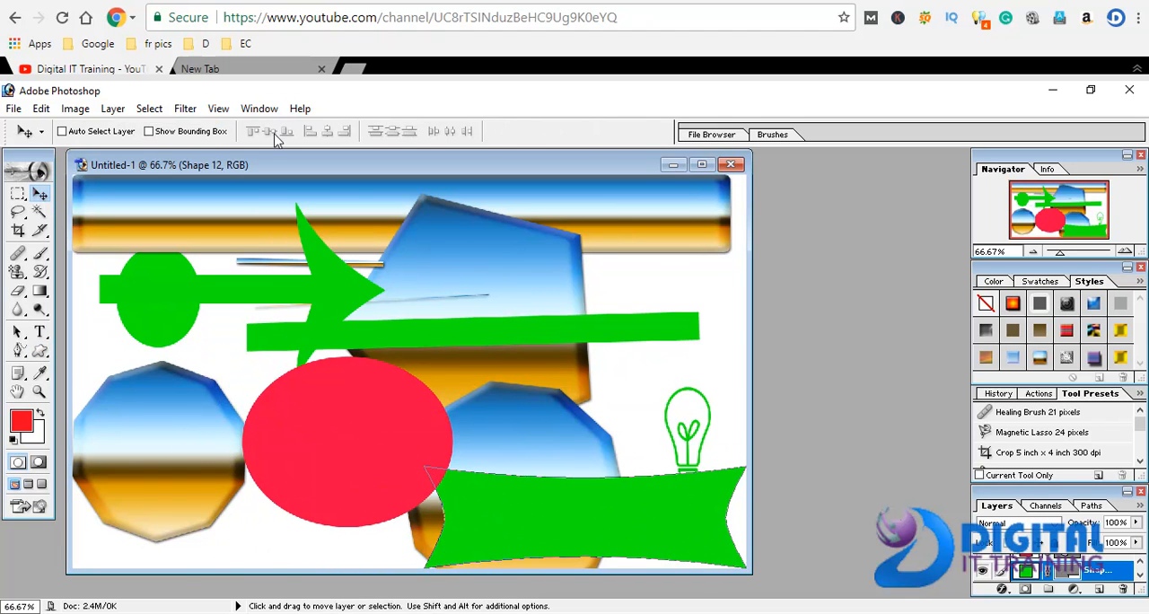
Draw a green music note custom shape overlapping the left half of the red ellipse
click(39, 351)
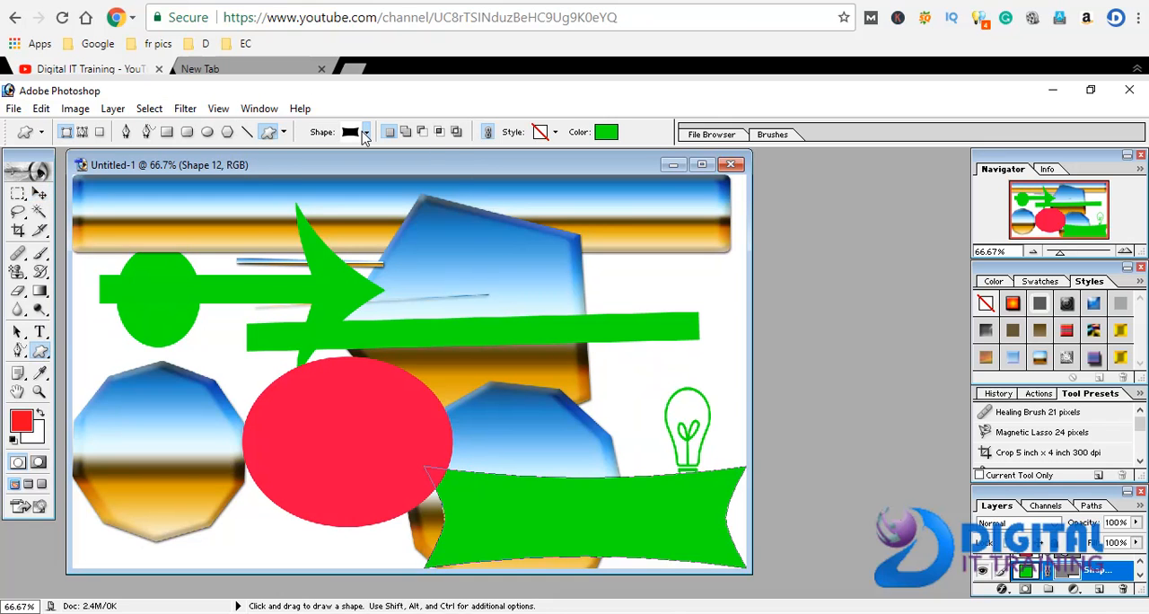
click(365, 133)
click(406, 171)
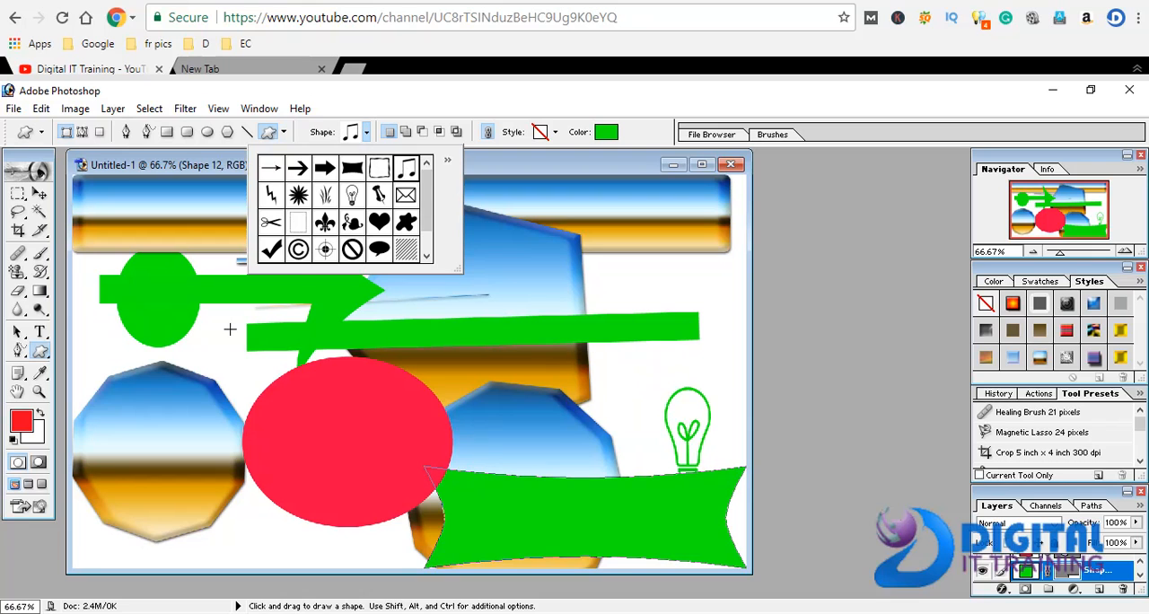
click(226, 330)
drag(226, 330, 368, 458)
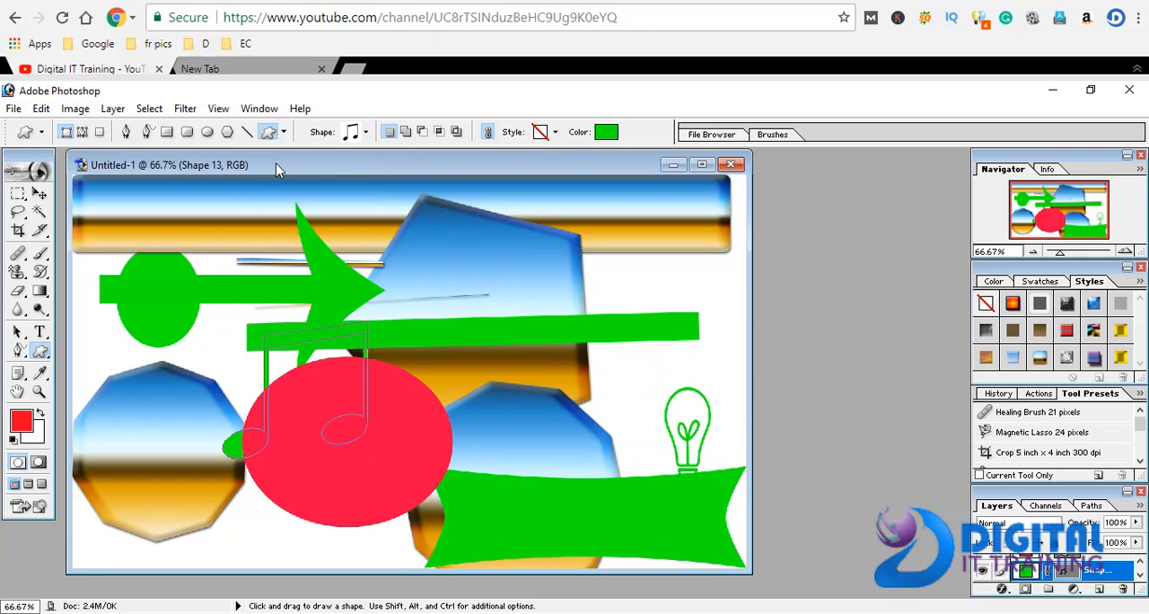
Draw a small green scissors custom shape in the middle of the lower-left polygon
click(284, 132)
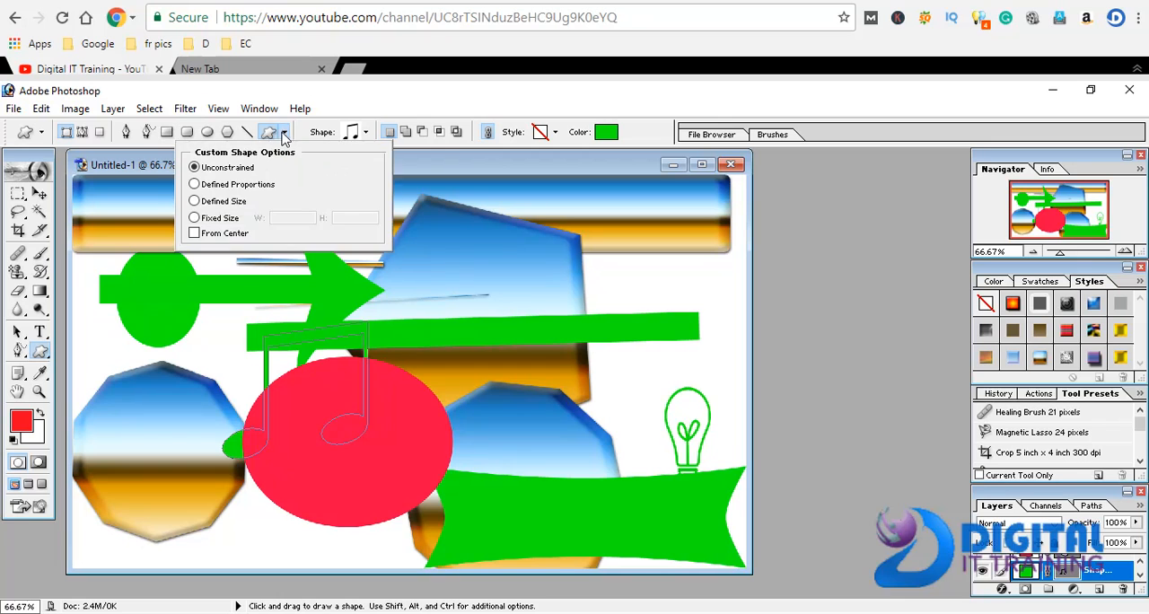
click(367, 133)
click(272, 222)
drag(128, 432, 165, 469)
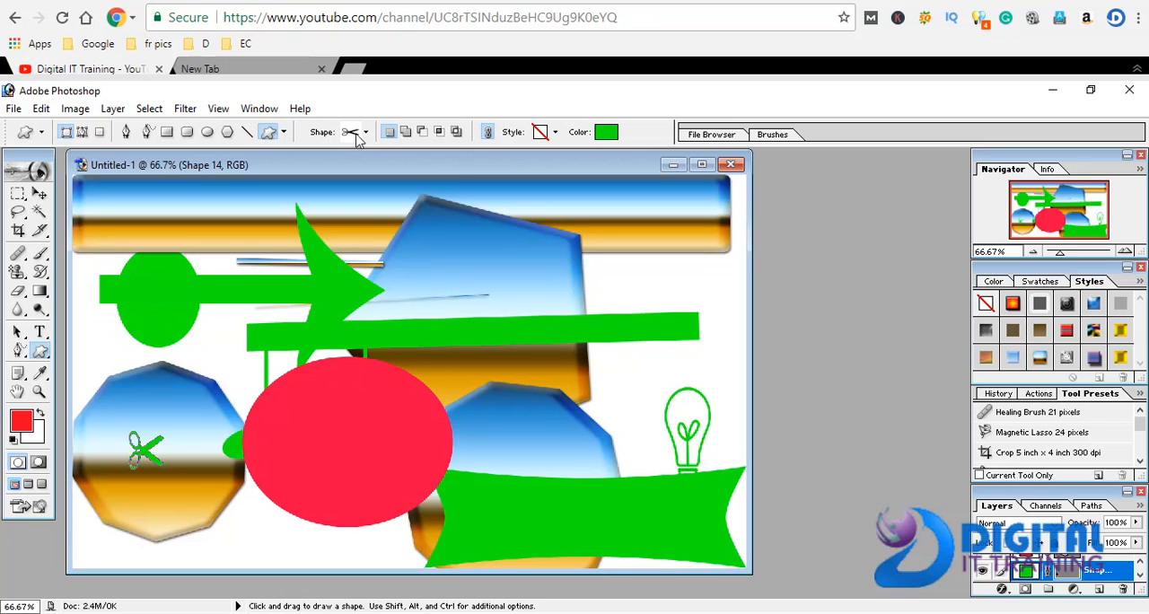
Draw a small green check mark custom shape below the red ellipse and shift it slightly left and up
click(366, 133)
click(277, 256)
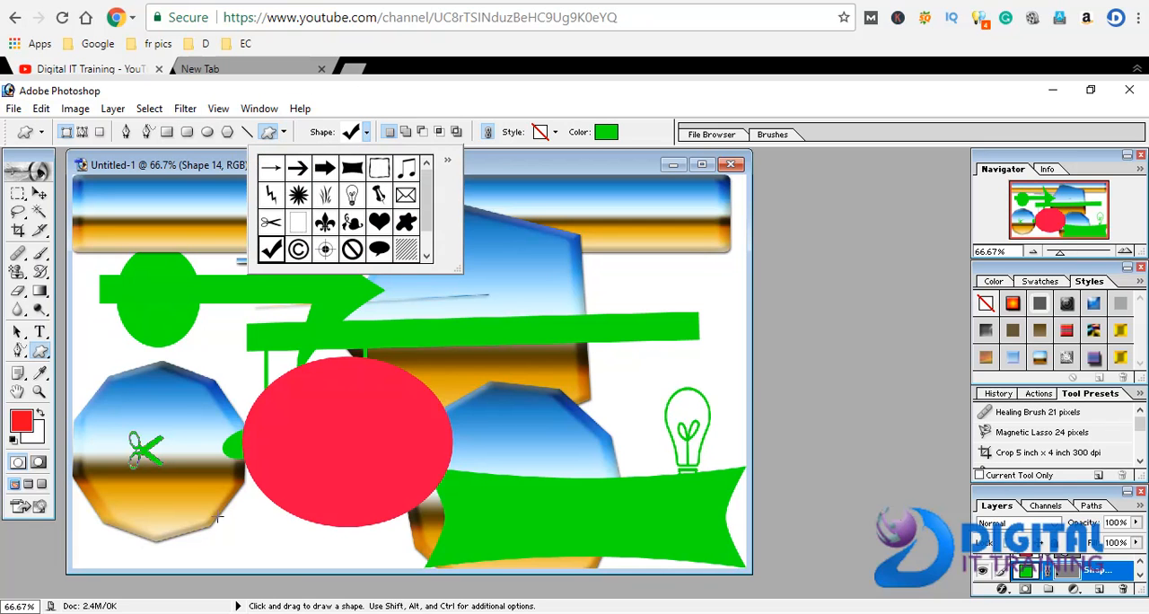
drag(249, 519, 324, 575)
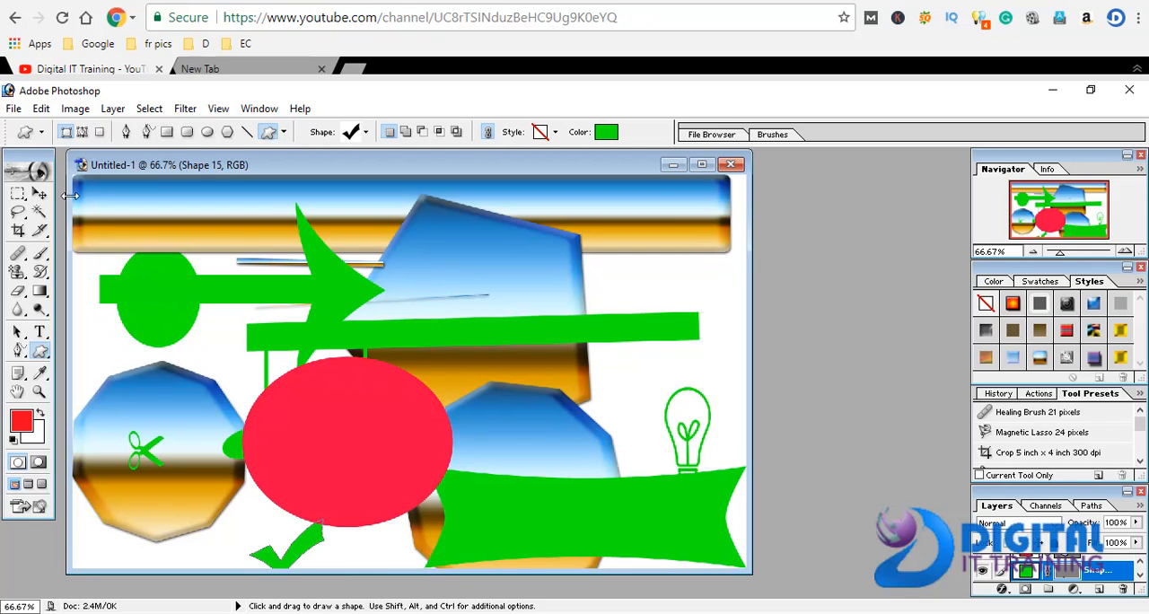
click(39, 193)
drag(299, 546, 285, 543)
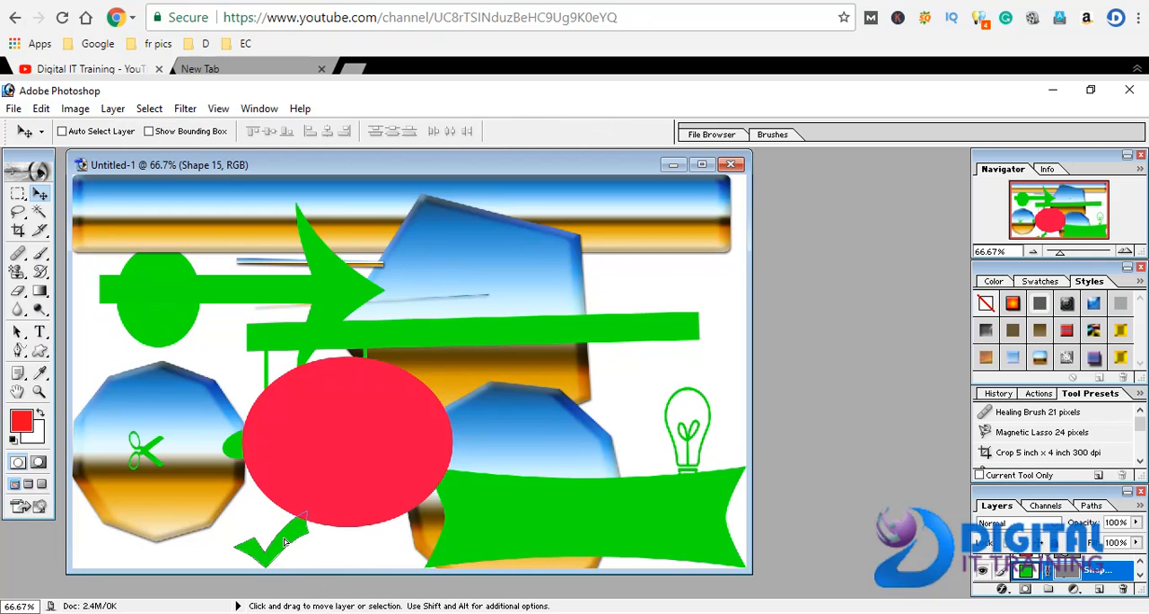
Scale the check mark to about 404.5% width and 555.8% height, move it to the canvas's upper left, and apply the transformation
key(ctrl+t)
drag(271, 511, 270, 249)
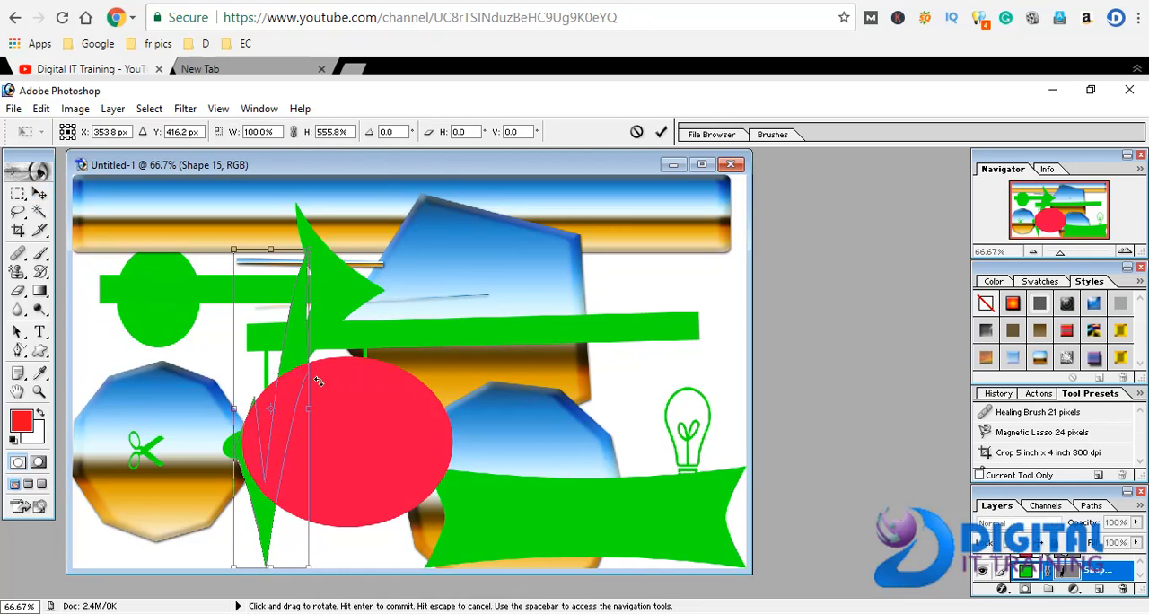
drag(310, 409, 537, 409)
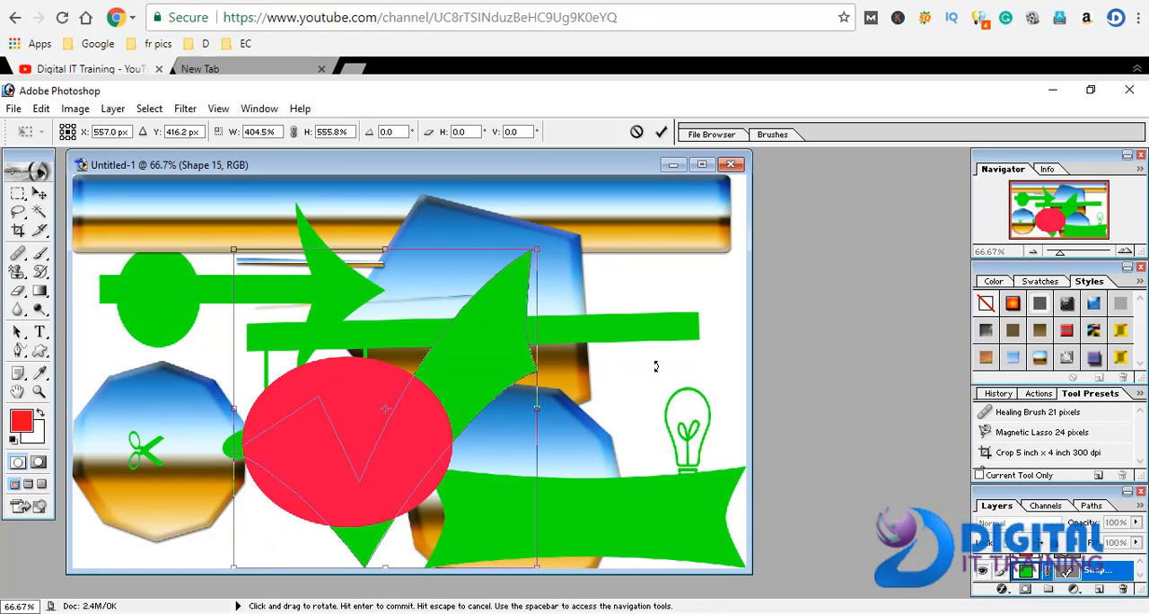
drag(469, 402, 292, 327)
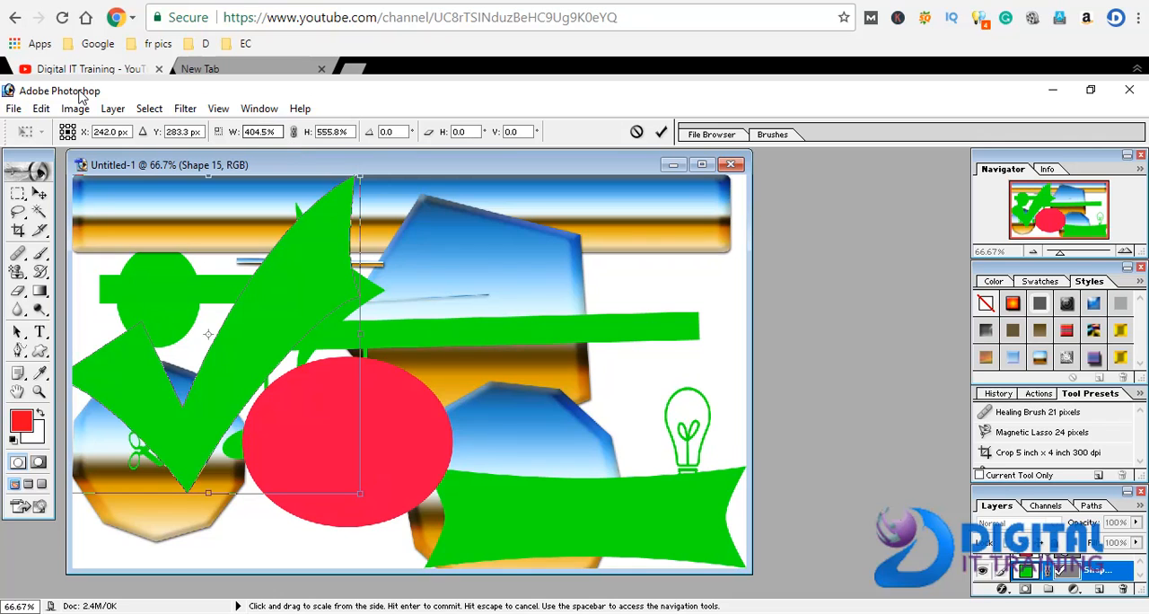
click(40, 350)
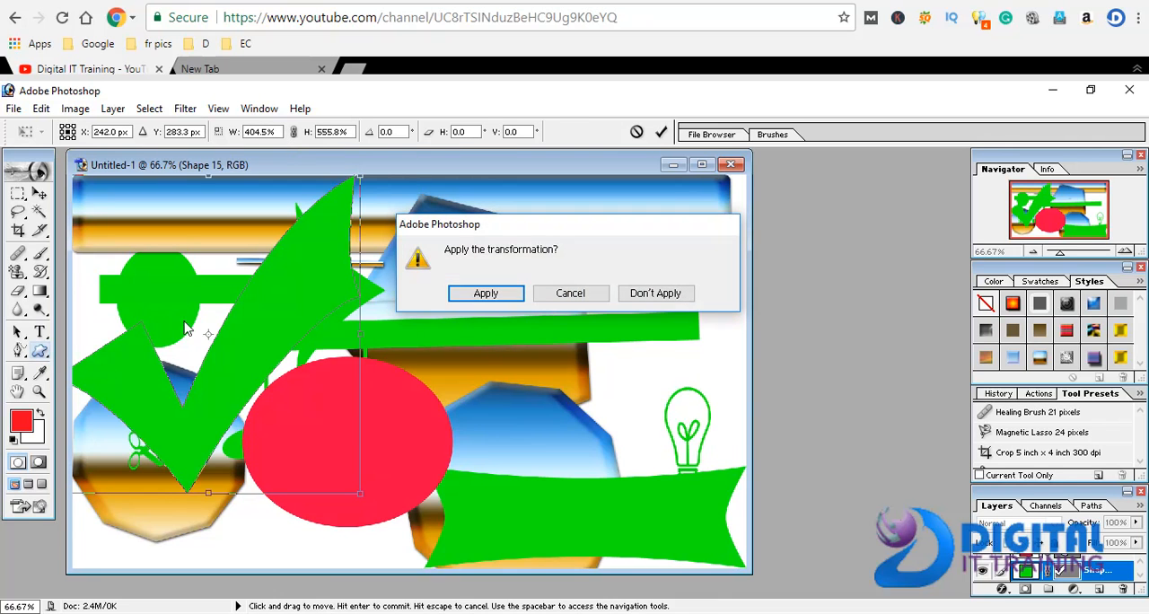
click(485, 292)
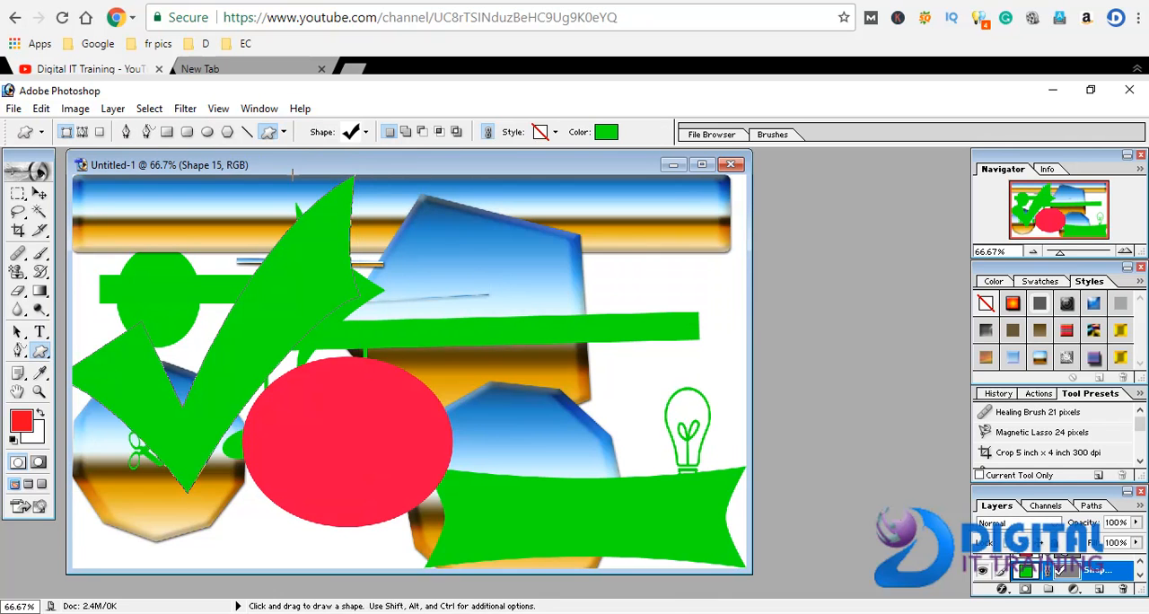
Draw a heart custom shape over the right end of the thick green line and colour it red (ED0909)
click(366, 132)
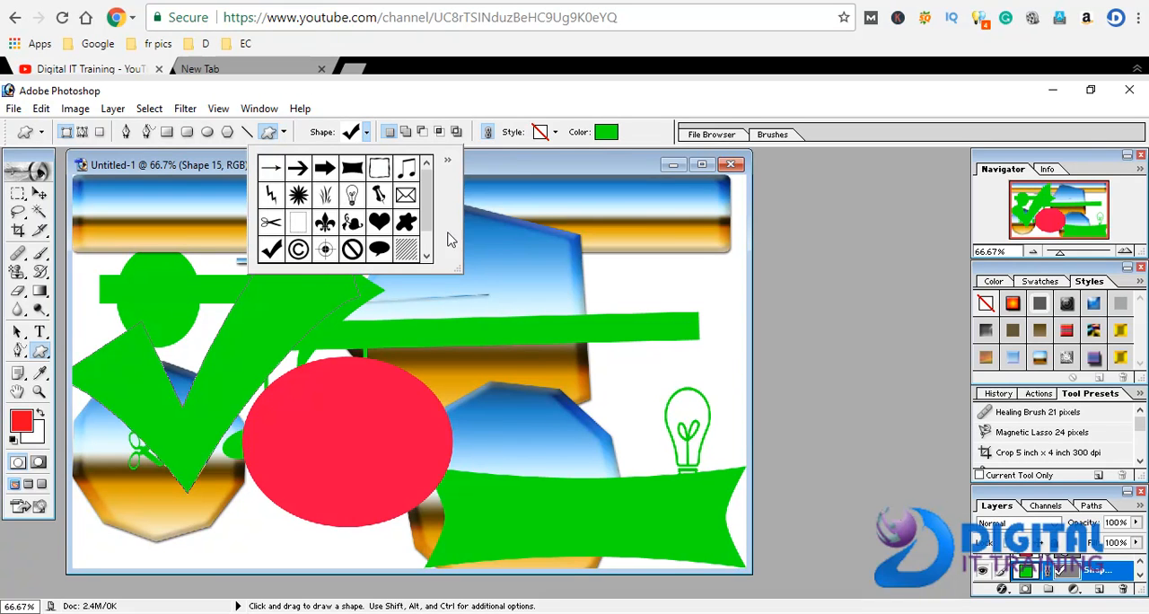
click(379, 221)
drag(637, 270, 710, 336)
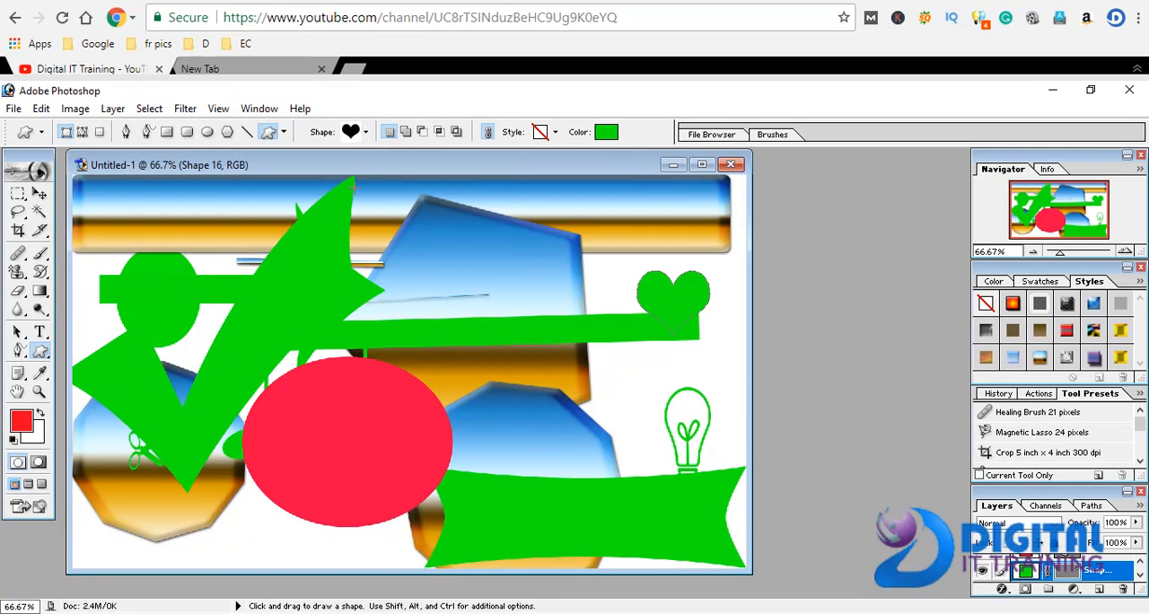
click(606, 132)
drag(623, 352, 623, 429)
click(766, 198)
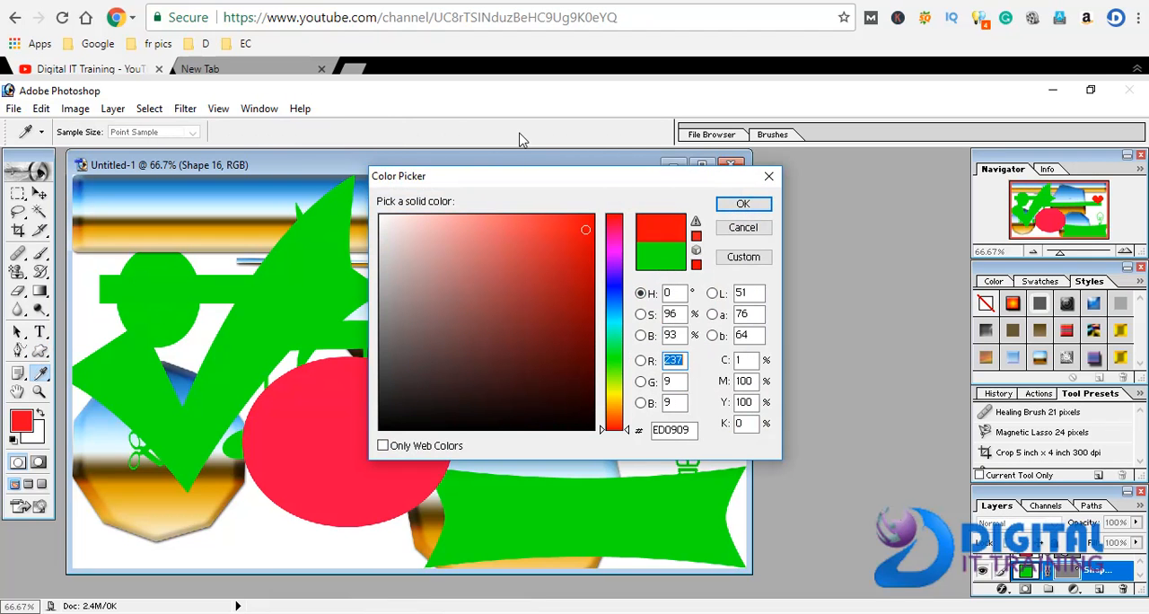
click(738, 206)
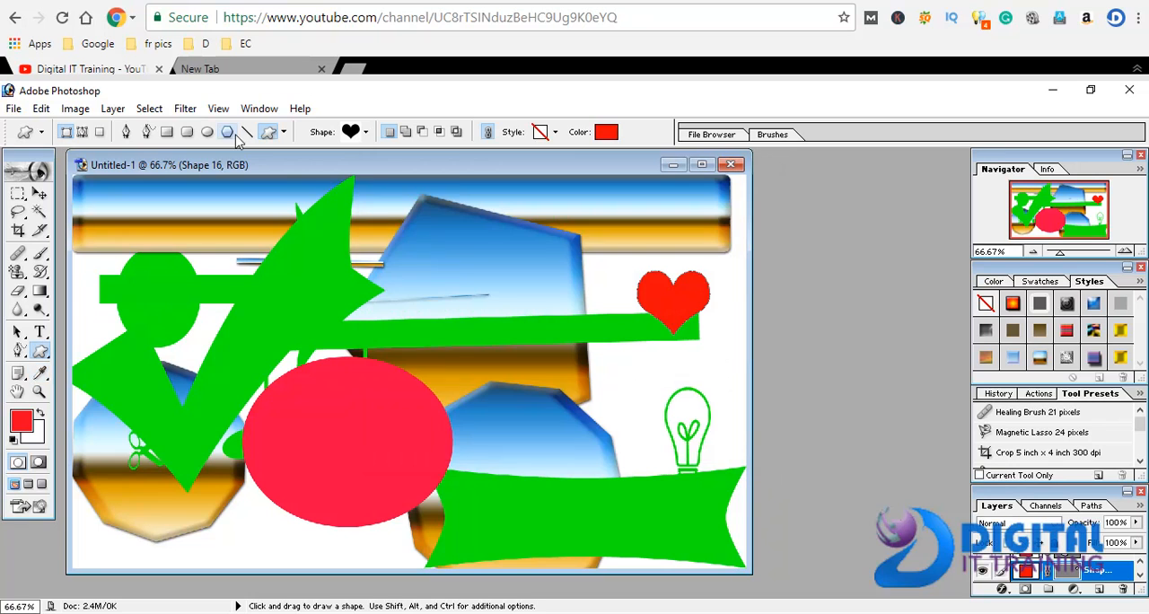
Draw a red copyright symbol custom shape over the middle of the thick green line
click(365, 133)
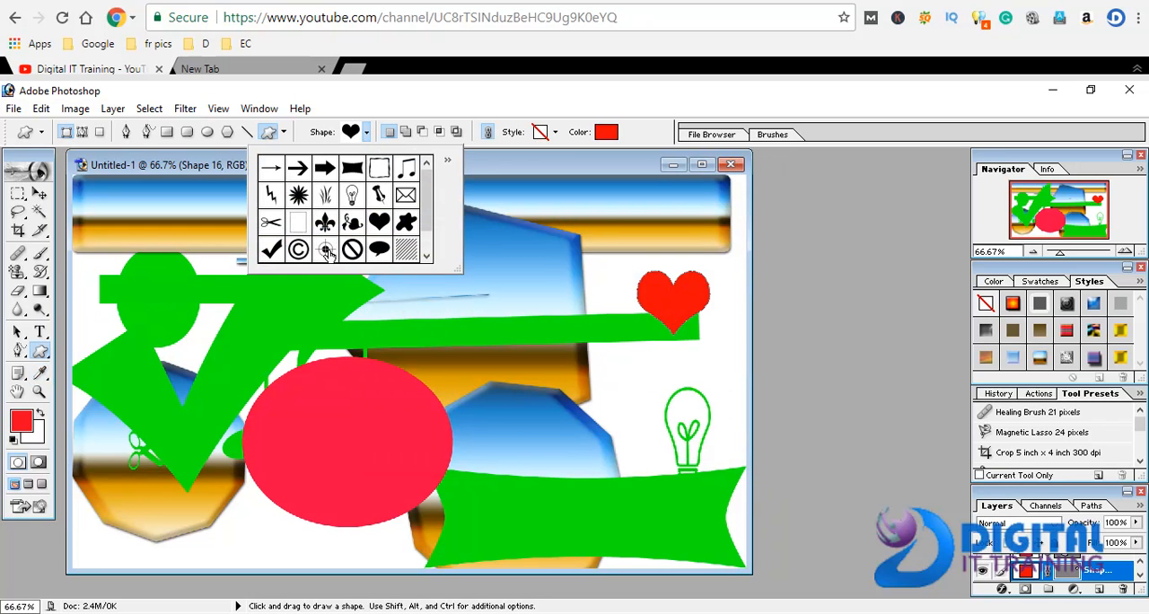
click(299, 250)
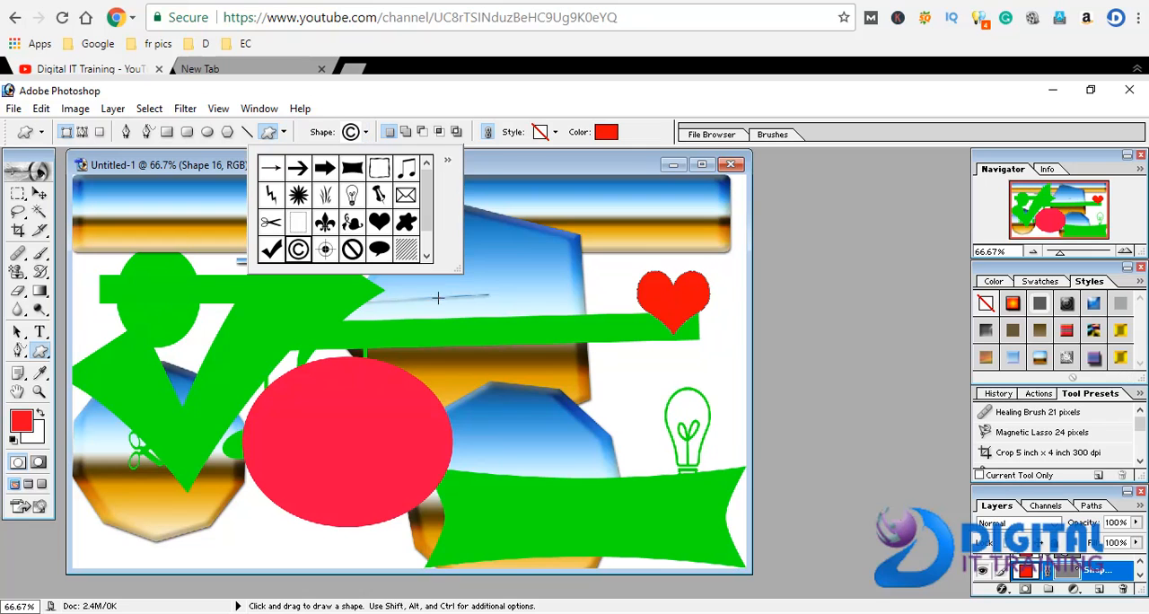
drag(430, 290, 492, 358)
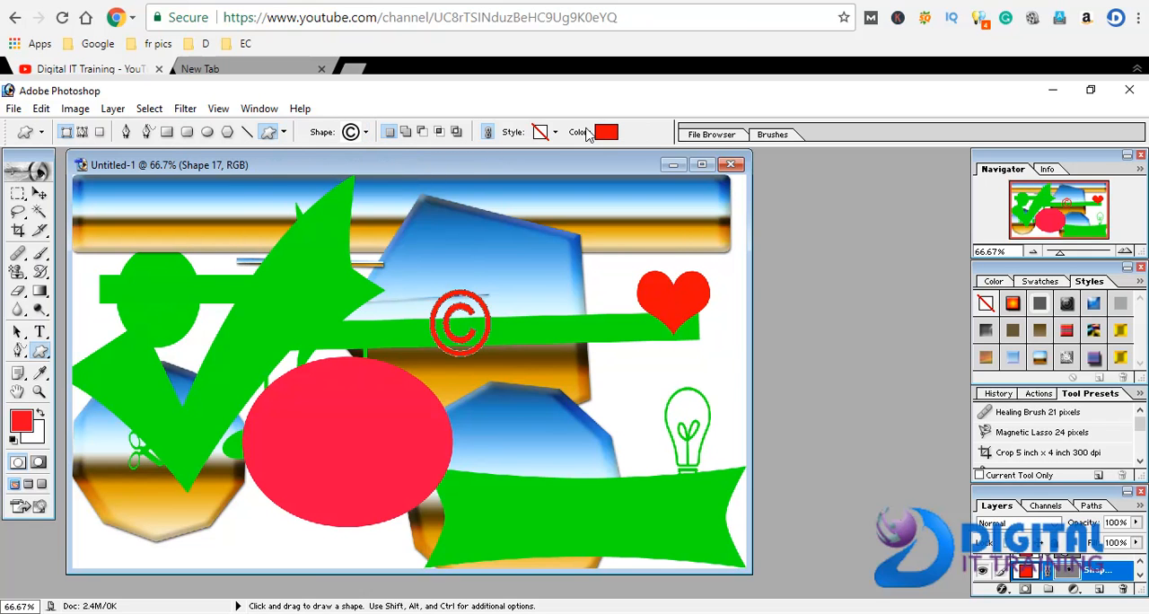
Draw a large red starburst custom shape over the lower-right polygon, overlapping the edge of the red ellipse
click(365, 133)
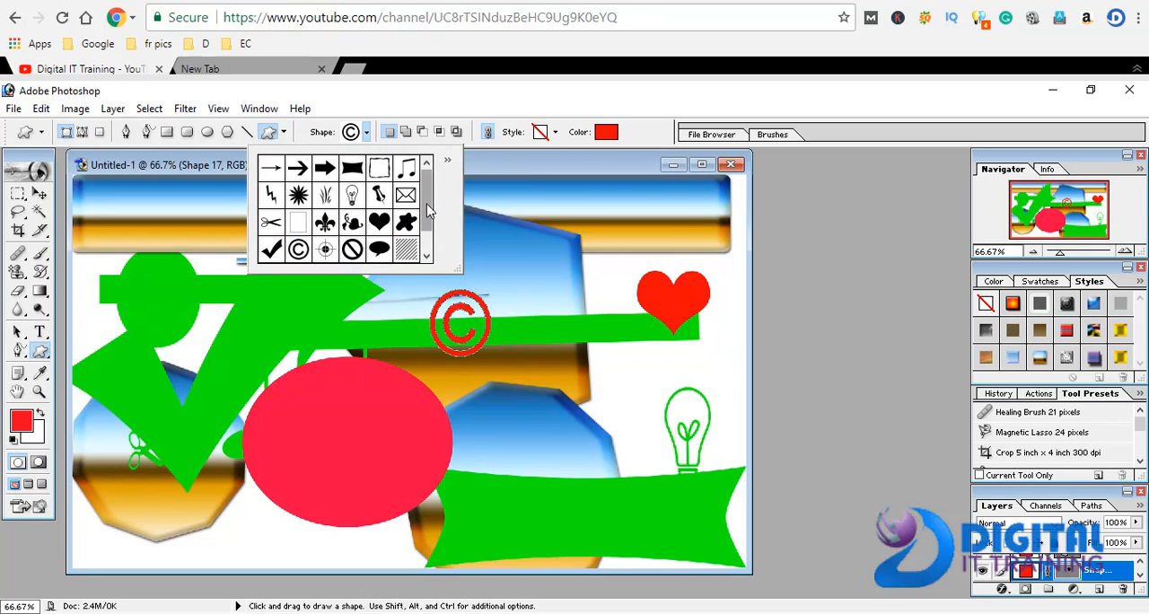
drag(427, 212, 430, 254)
click(326, 250)
drag(388, 359, 588, 504)
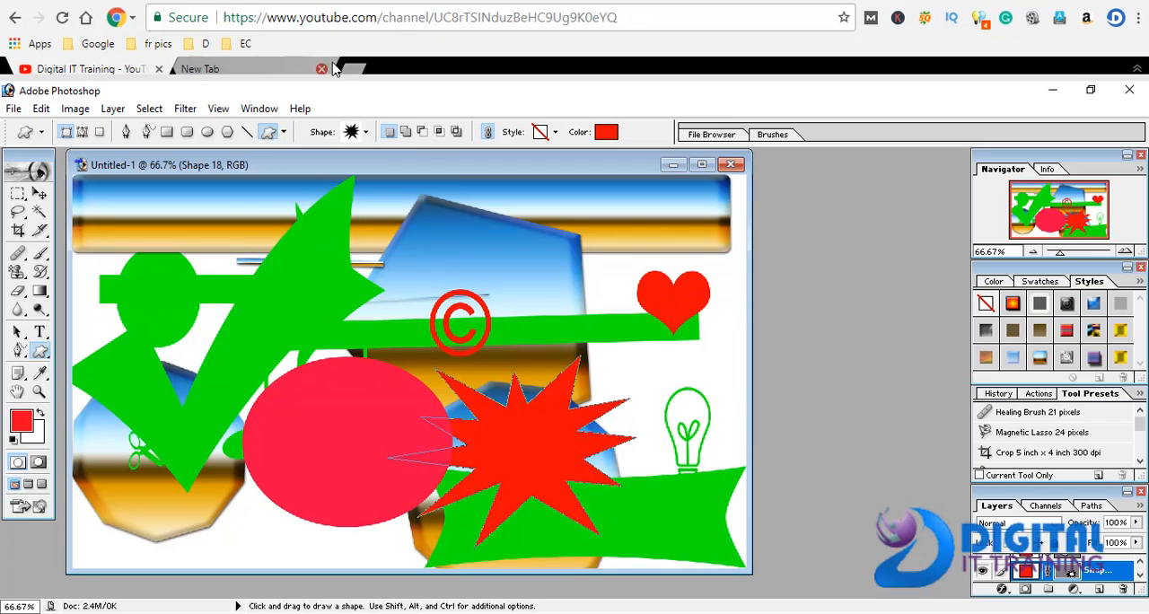
Draw a red lightning bolt custom shape between the copyright symbol and the heart
click(365, 133)
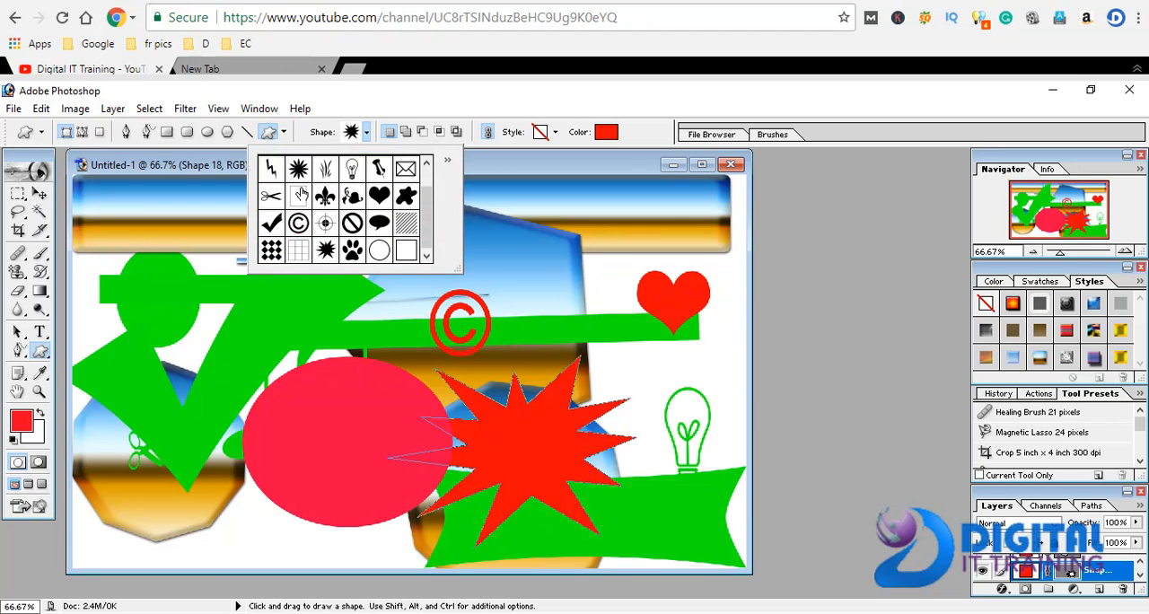
click(270, 169)
drag(511, 278, 584, 352)
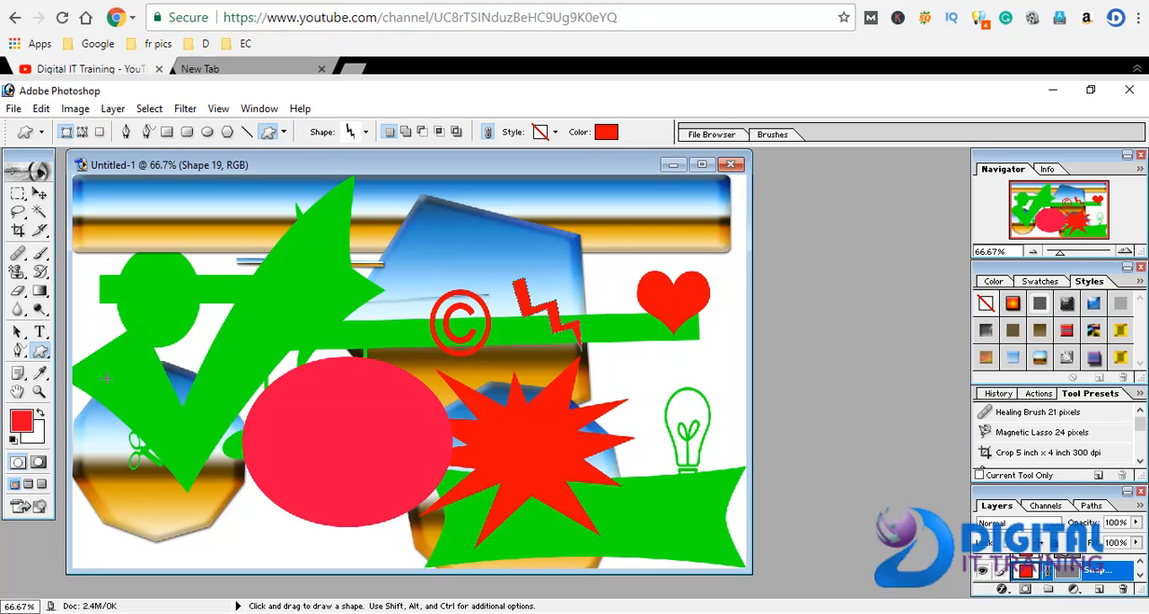
Try to delete the lightning bolt shape
key(Delete)
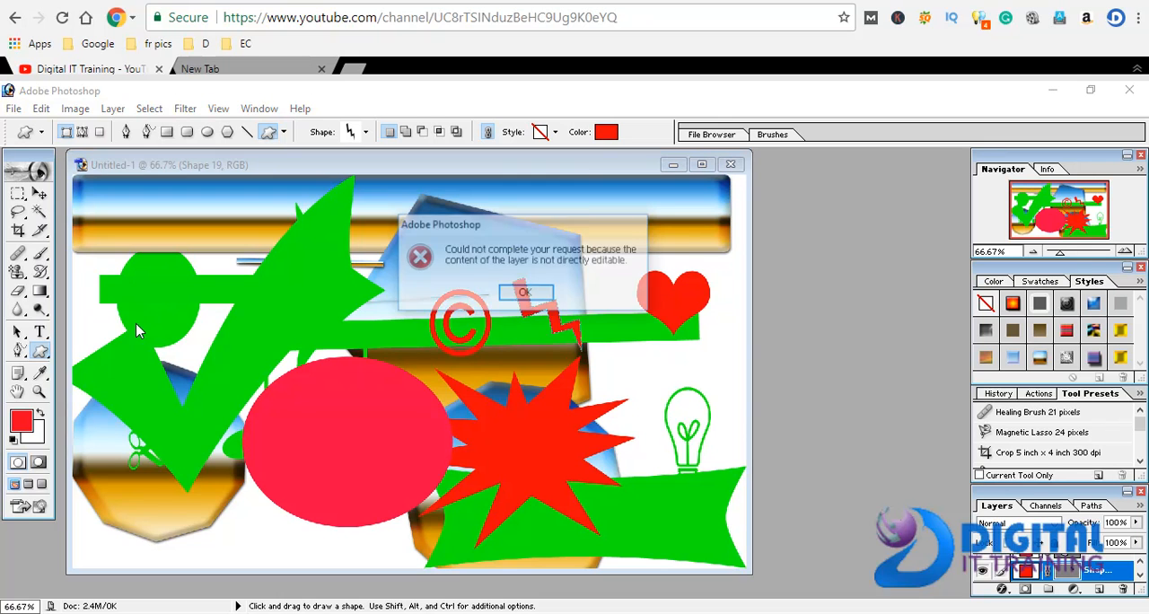
click(523, 295)
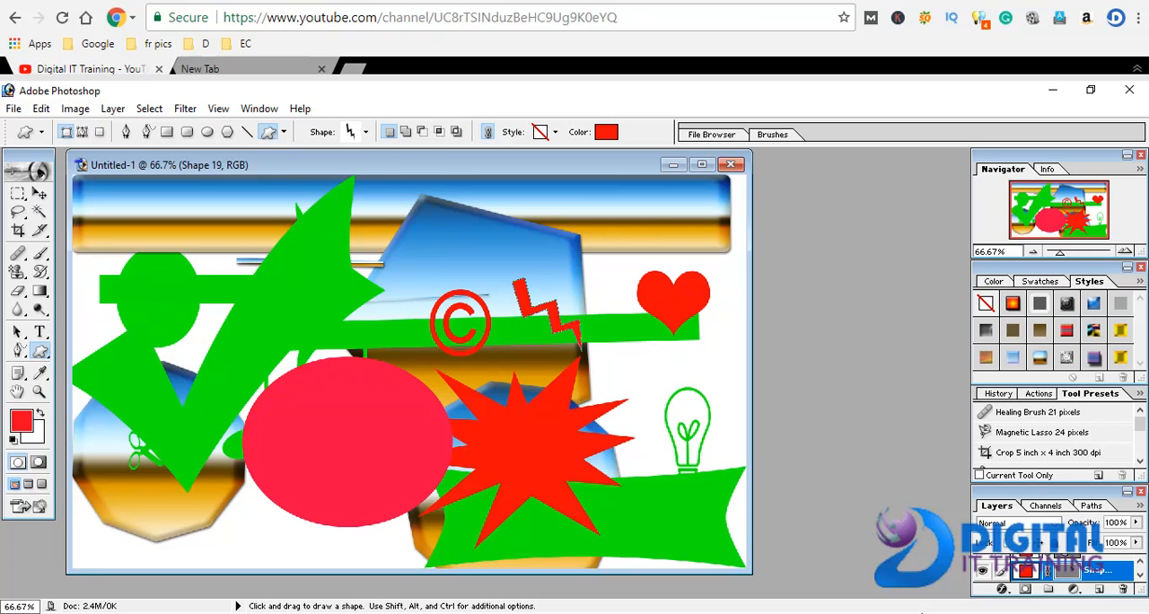
click(961, 612)
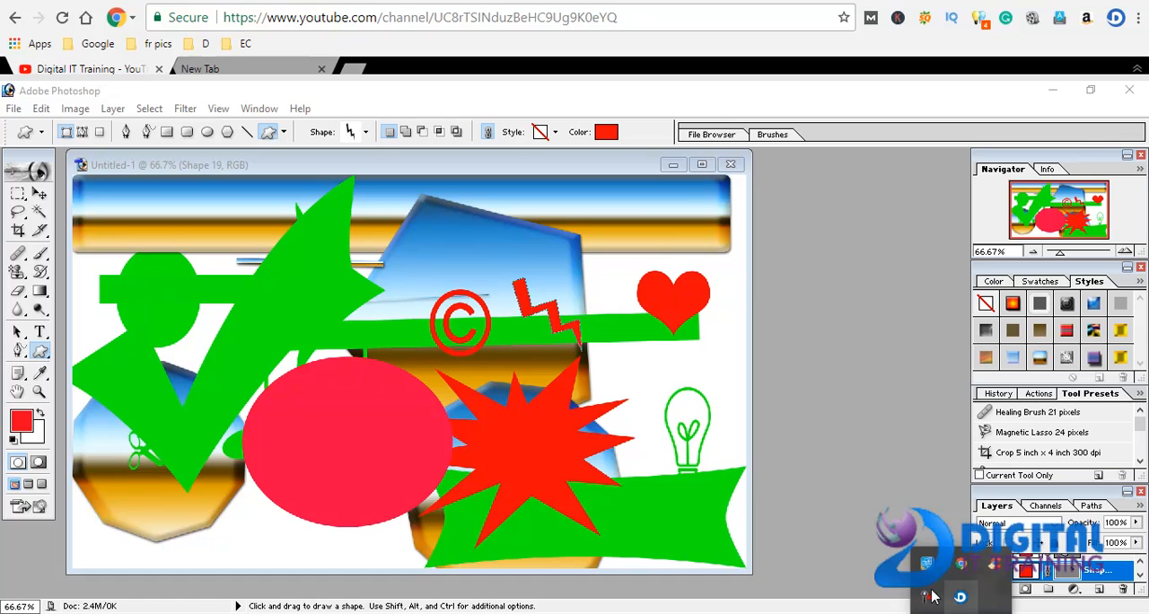